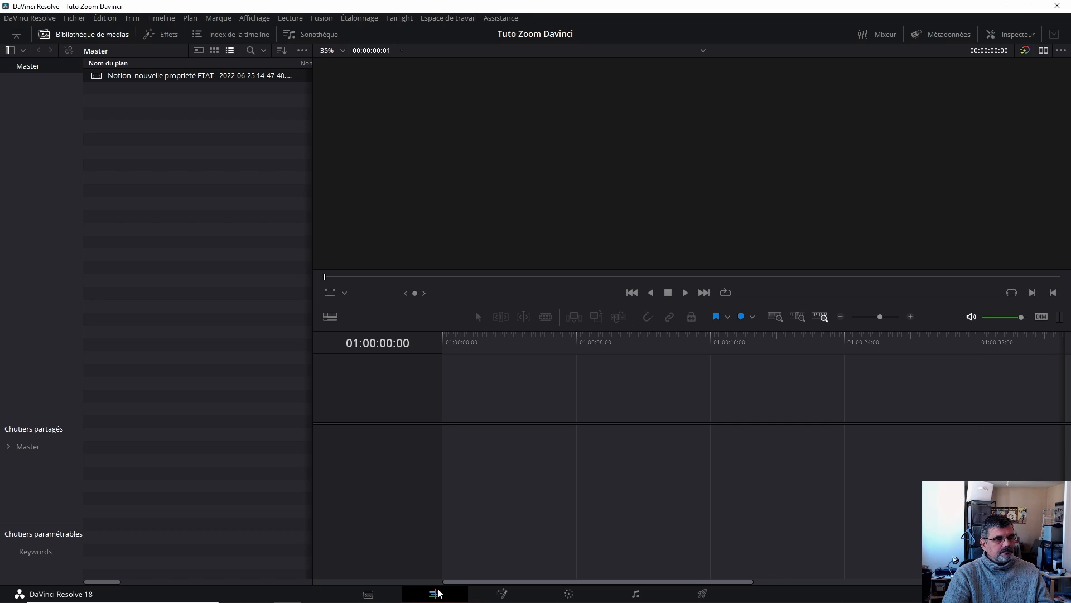
pyautogui.click(108, 36)
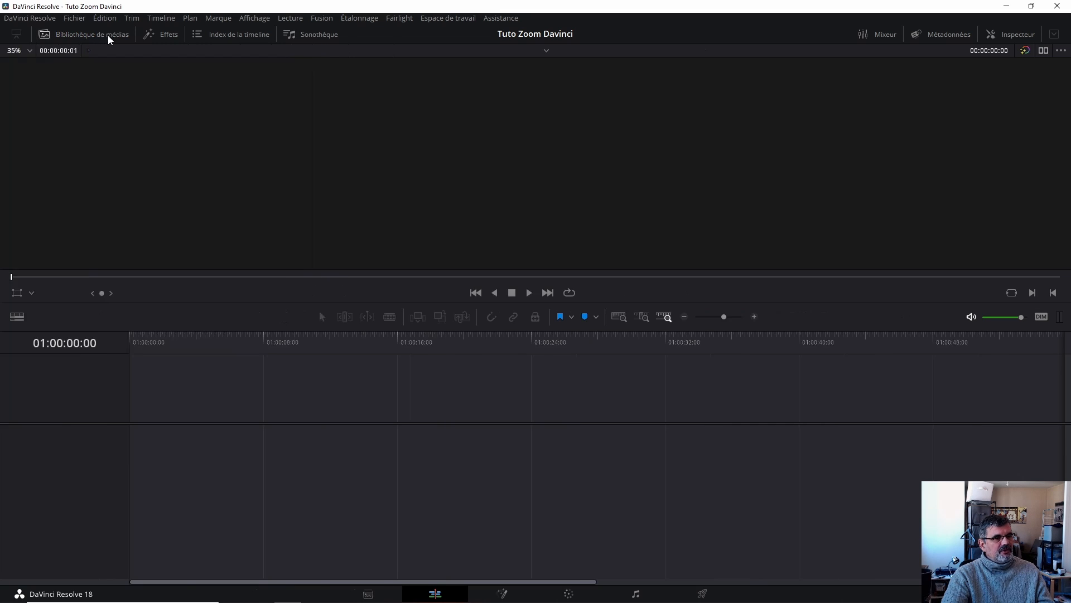
pyautogui.click(105, 34)
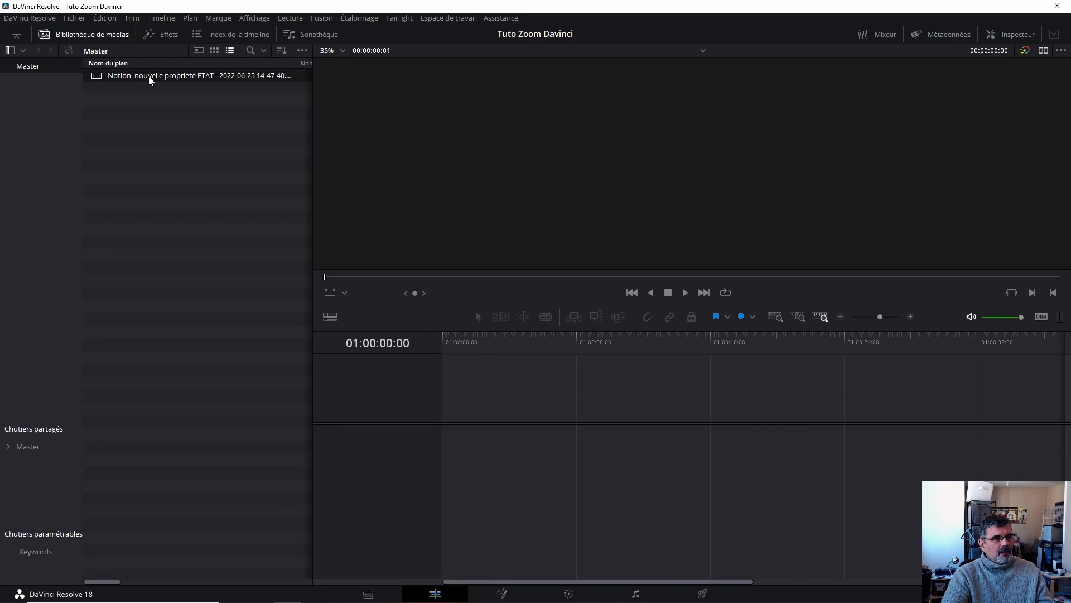
pyautogui.doubleClick(187, 76)
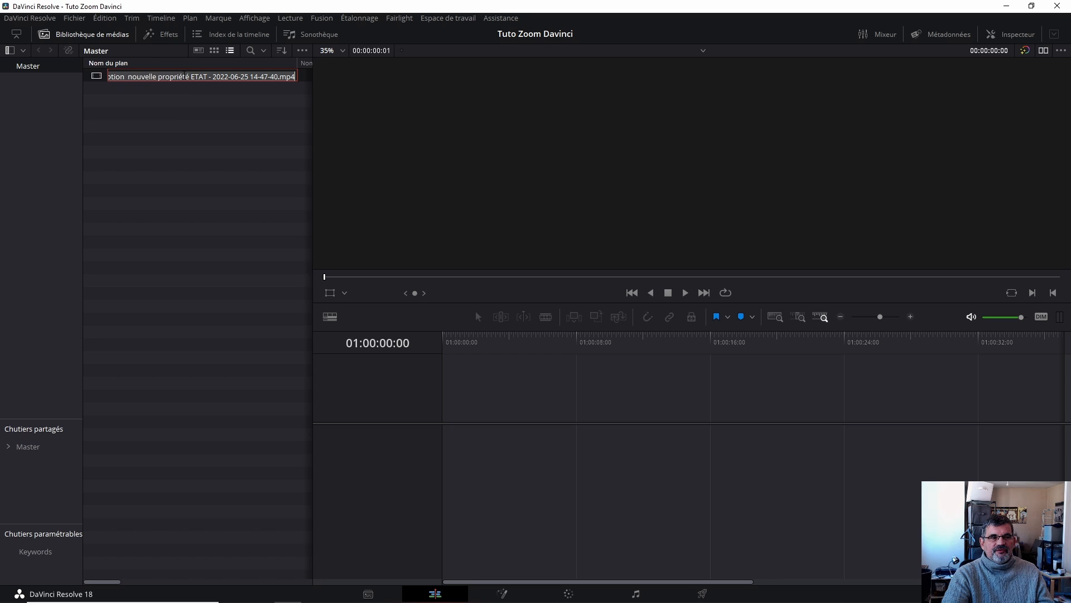
pyautogui.click(177, 111)
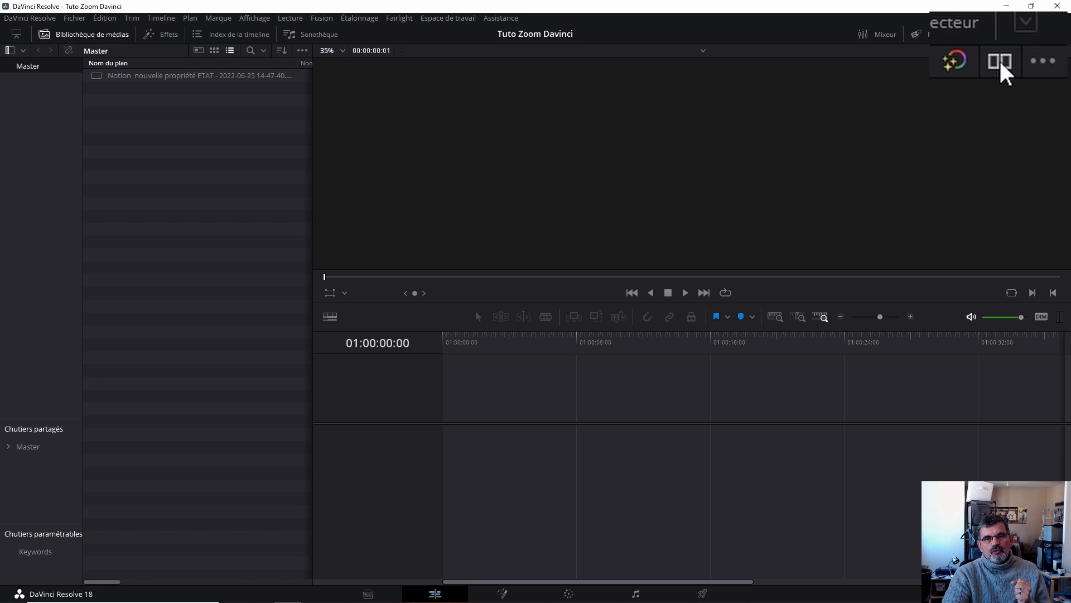
# - Switch to the dual viewer layout and load the Notion clip into the source viewer
pyautogui.click(1043, 52)
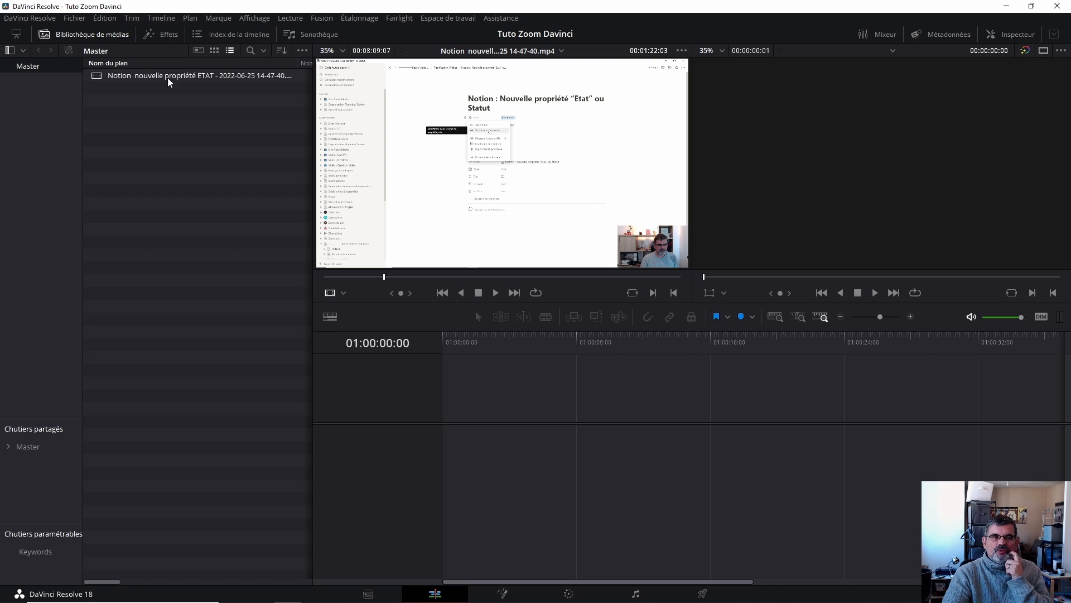
pyautogui.moveTo(115, 75); pyautogui.dragTo(519, 143)
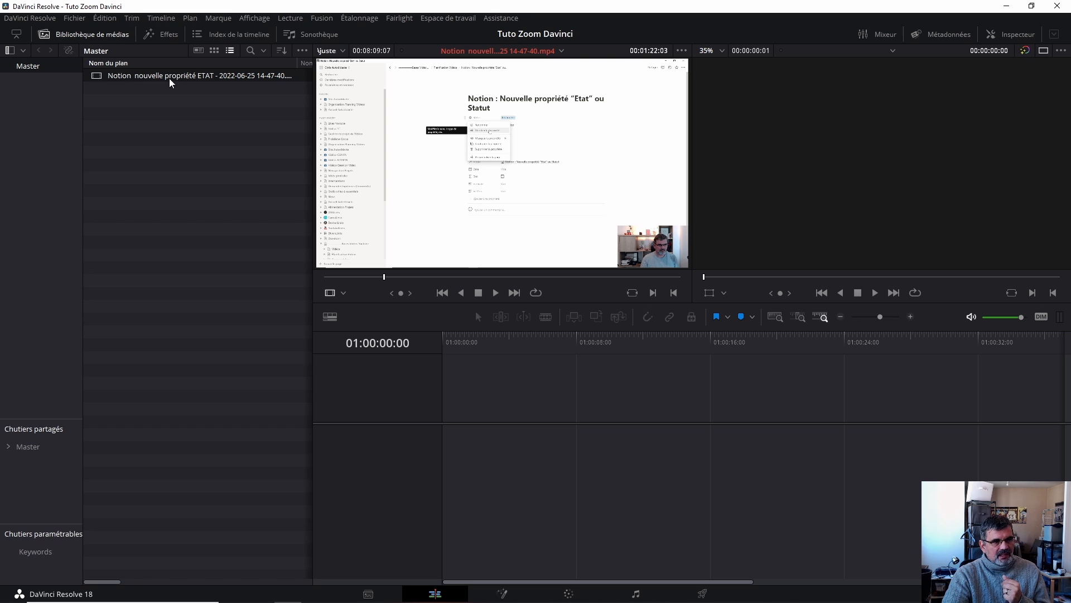
# - Play and scrub through the clip in the source viewer to review its content
pyautogui.click(496, 293)
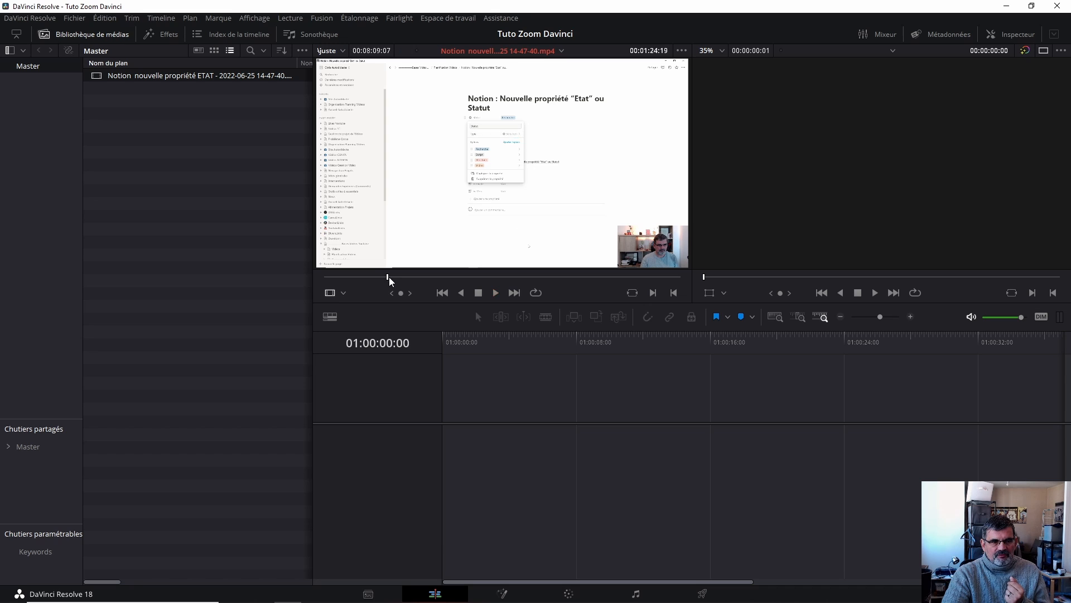
pyautogui.moveTo(389, 277)
pyautogui.mouseDown()
pyautogui.moveTo(584, 279)
pyautogui.moveTo(329, 280)
pyautogui.moveTo(661, 277)
pyautogui.moveTo(373, 279)
pyautogui.moveTo(601, 279)
pyautogui.moveTo(392, 282)
pyautogui.mouseUp()
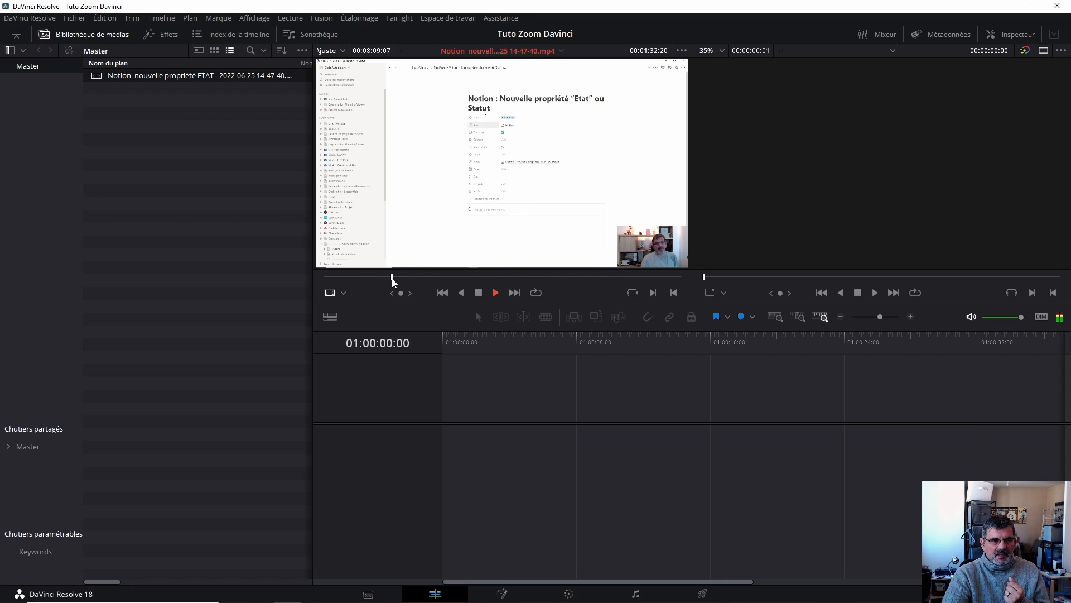
pyautogui.press('space')
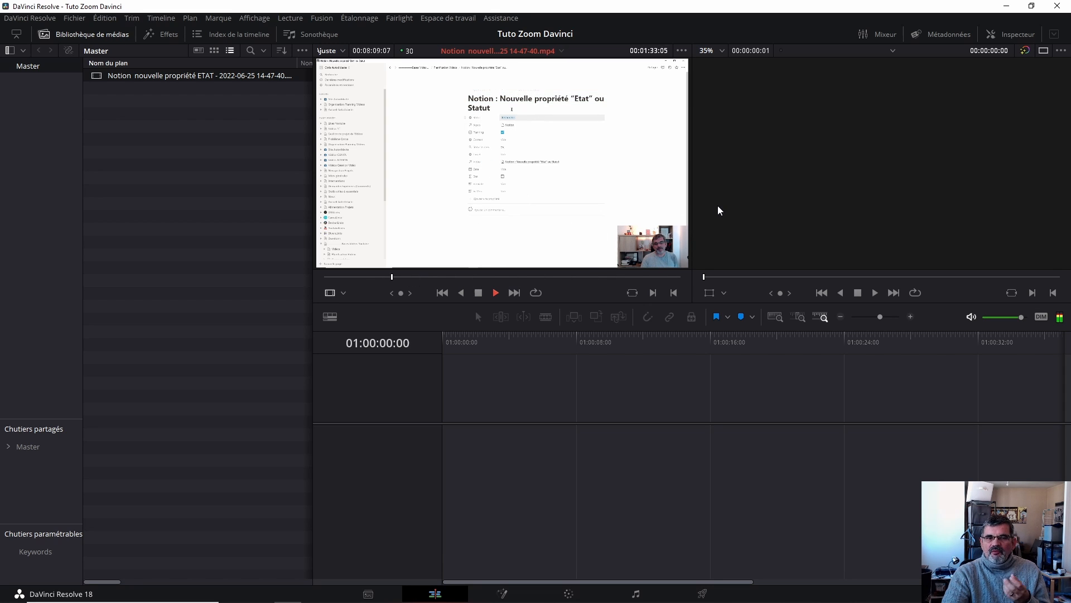
pyautogui.click(478, 293)
pyautogui.click(376, 278)
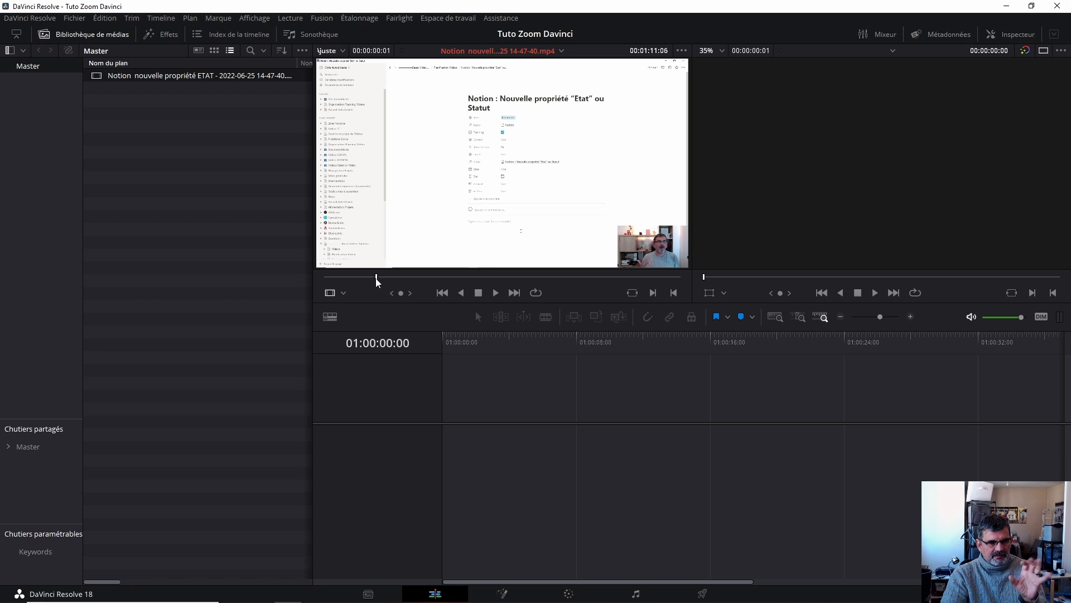
pyautogui.moveTo(375, 277)
pyautogui.mouseDown()
pyautogui.moveTo(402, 279)
pyautogui.moveTo(329, 279)
pyautogui.moveTo(391, 279)
pyautogui.mouseUp()
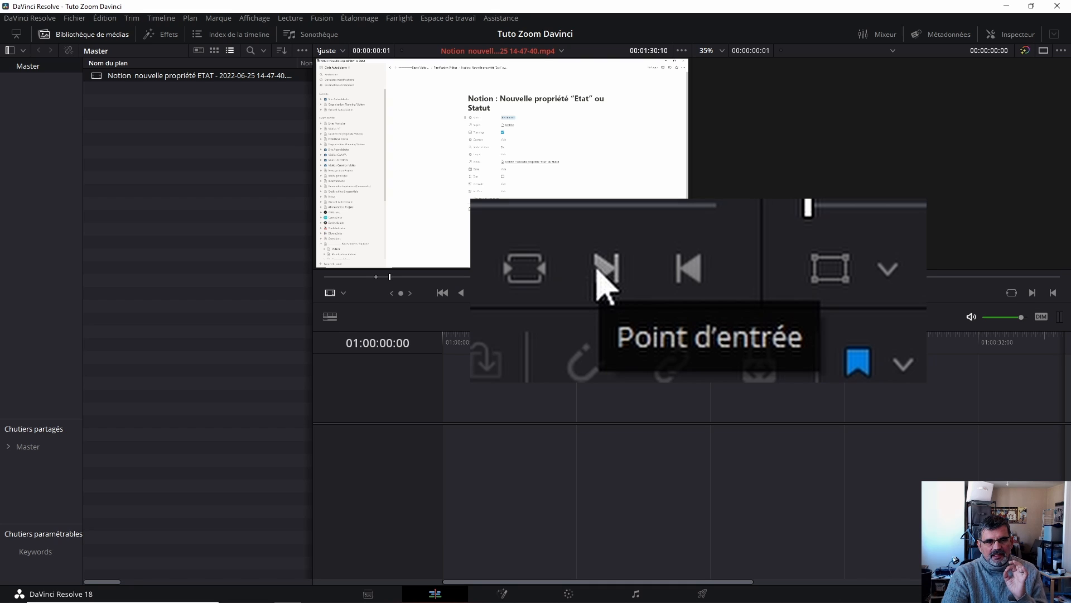
# - Mark a first in point and out point on the source clip while scrubbing through it
pyautogui.click(653, 293)
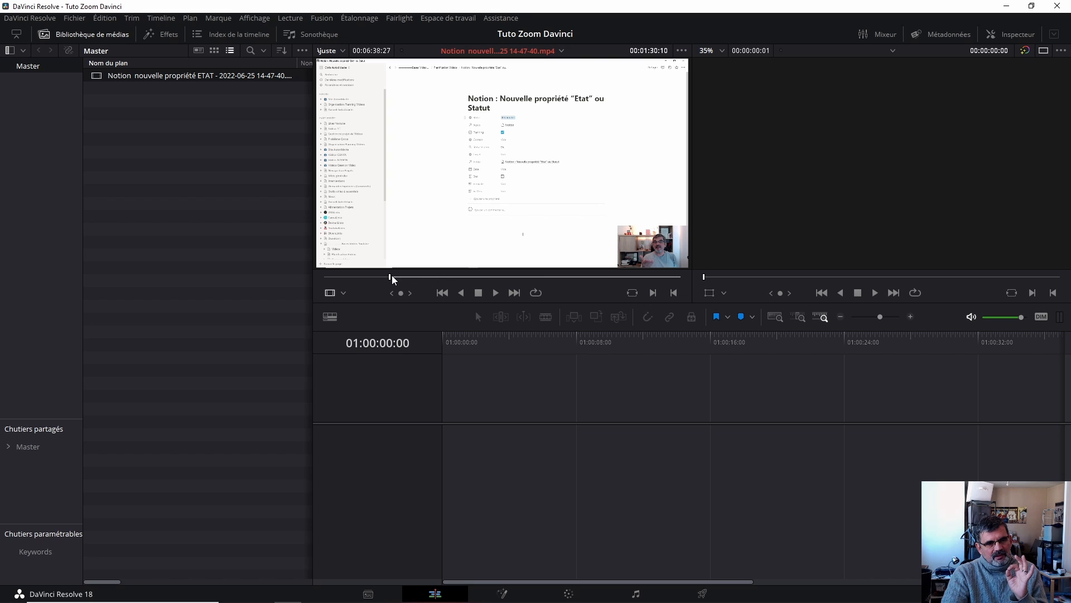
pyautogui.moveTo(390, 277); pyautogui.dragTo(352, 278)
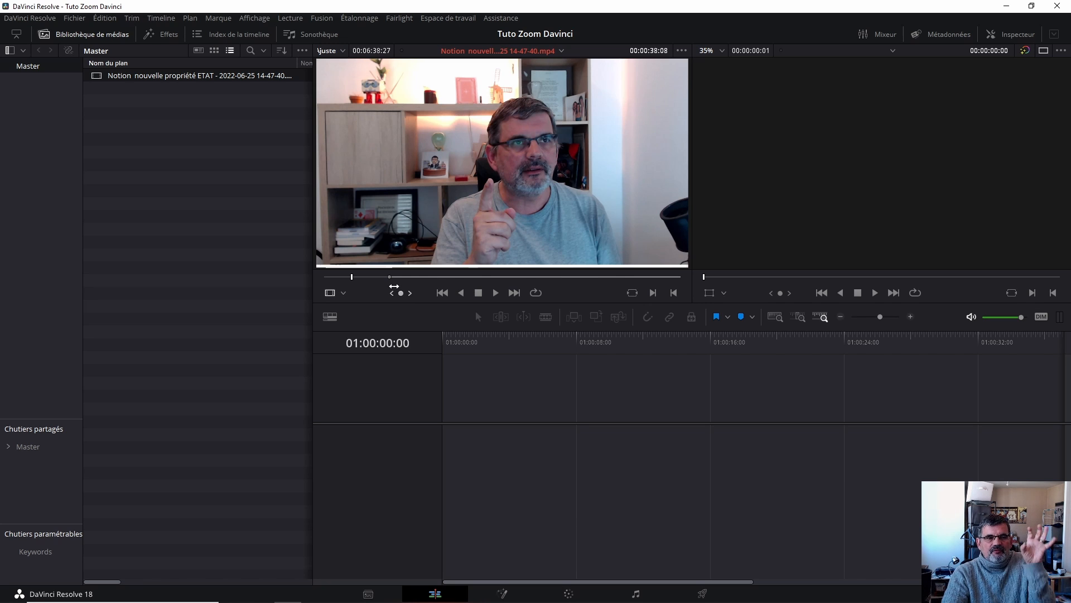
pyautogui.moveTo(352, 278); pyautogui.dragTo(412, 277)
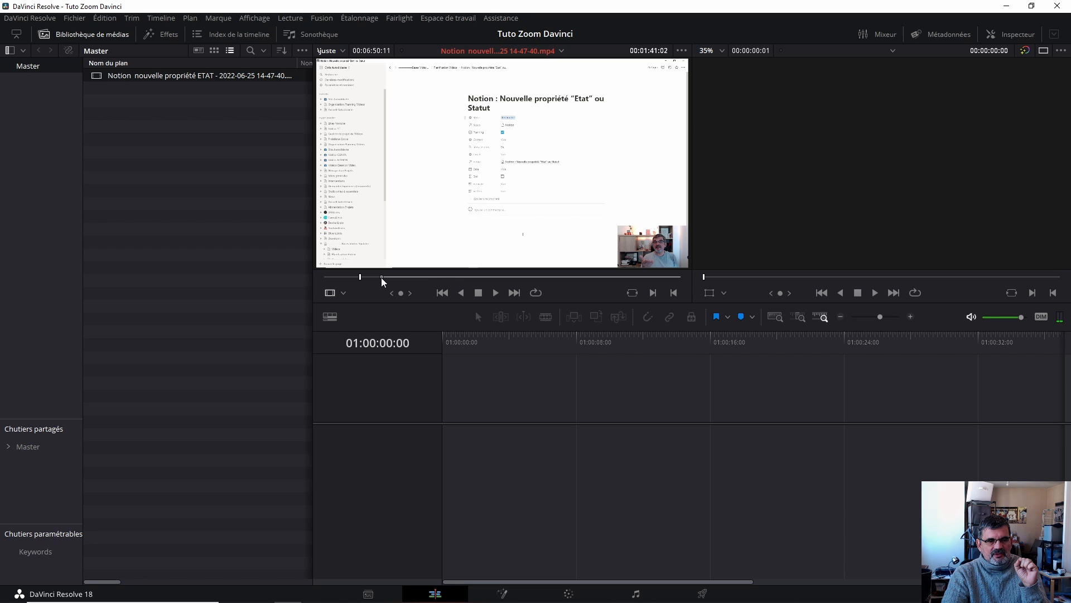
pyautogui.moveTo(363, 277); pyautogui.dragTo(546, 276)
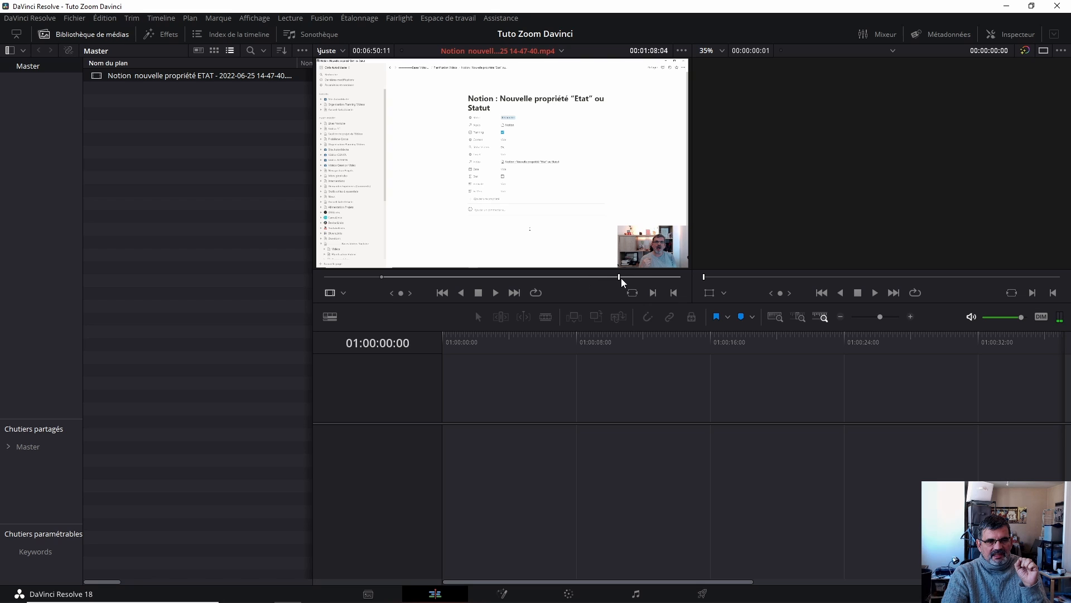
pyautogui.moveTo(654, 279); pyautogui.dragTo(538, 281)
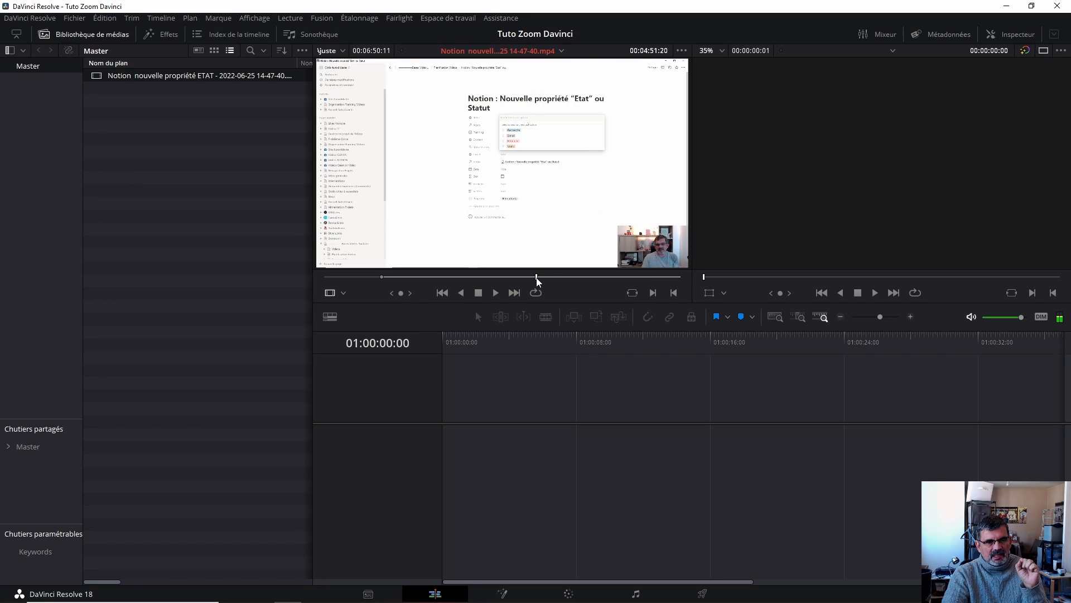
pyautogui.click(673, 293)
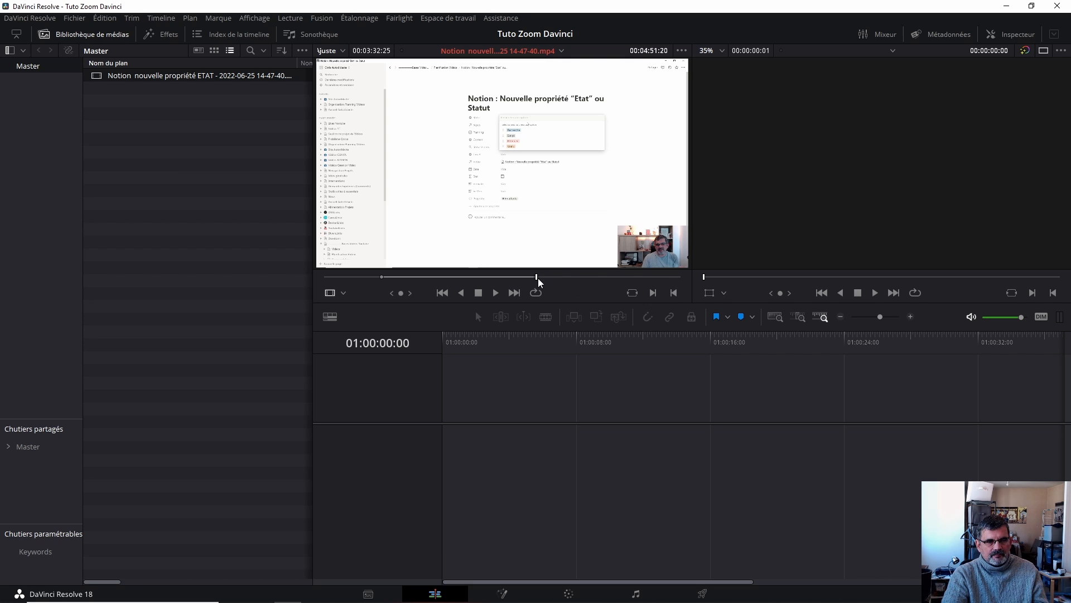
# - Mark the source clip's in point at about 00:02:27 and its out point at about 00:05:32
pyautogui.moveTo(538, 278); pyautogui.dragTo(595, 278)
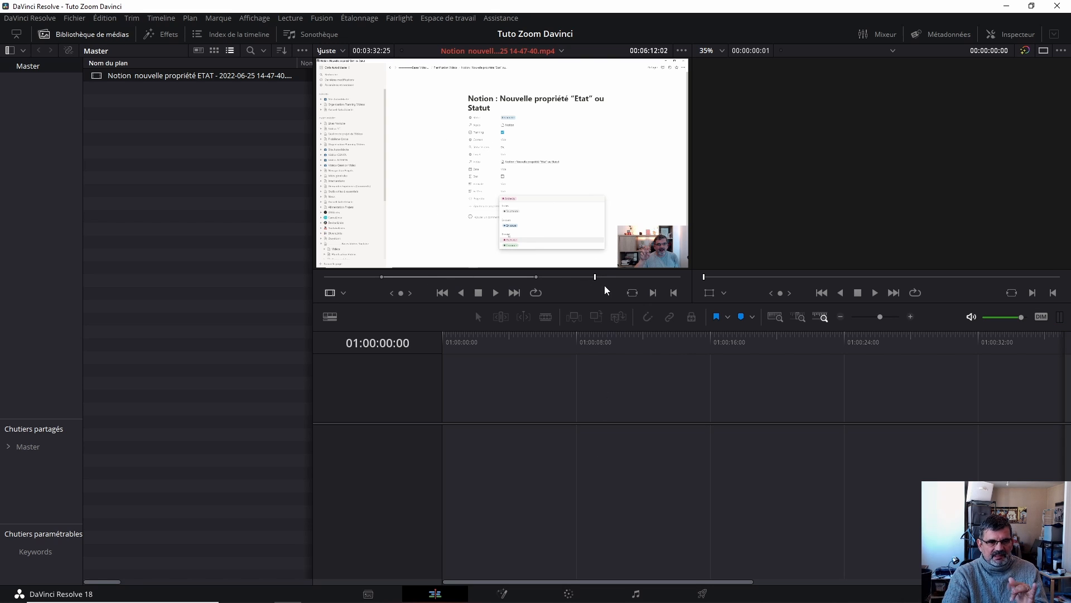
pyautogui.moveTo(593, 276); pyautogui.dragTo(567, 277)
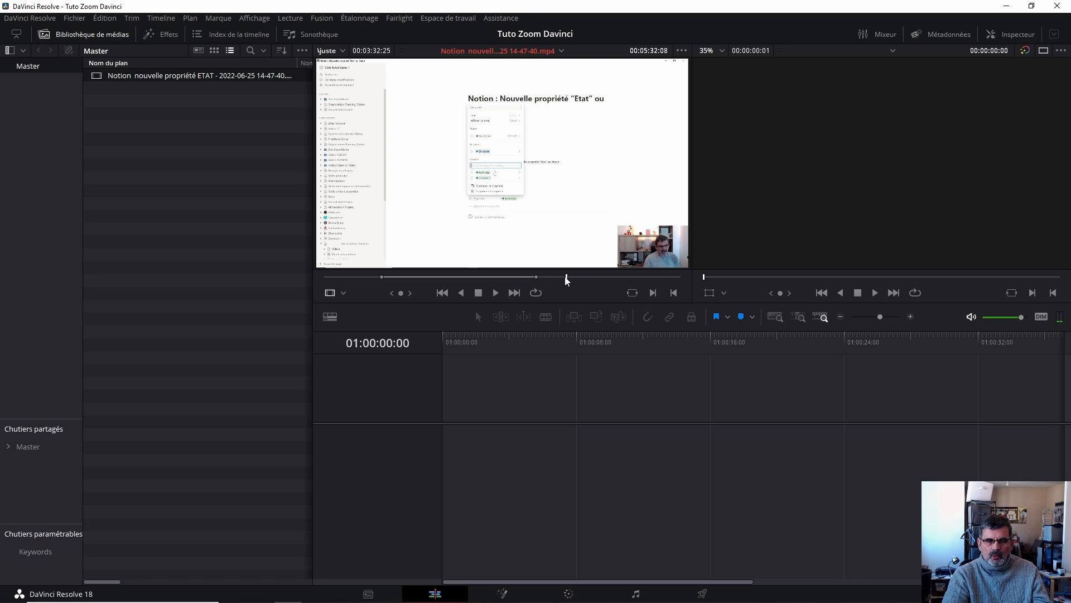
pyautogui.moveTo(566, 277); pyautogui.dragTo(433, 277)
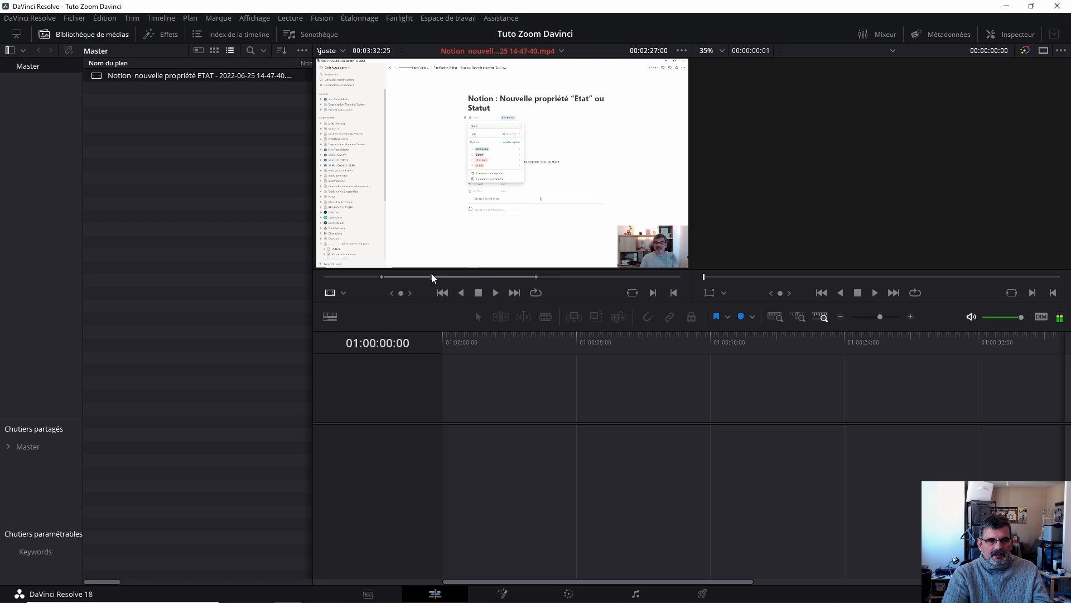
pyautogui.press('i')
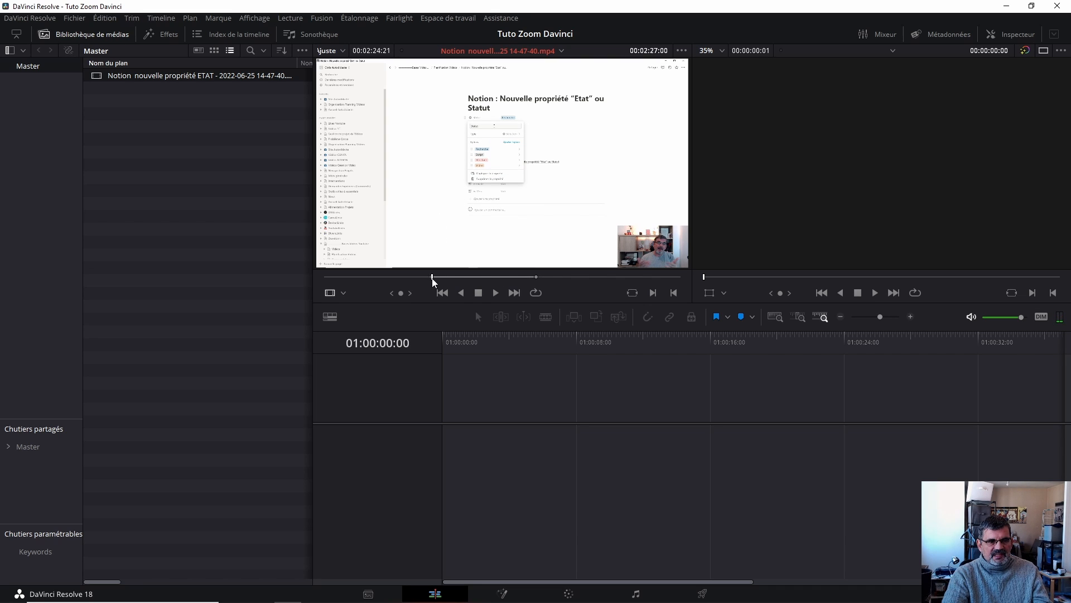
pyautogui.click(490, 277)
pyautogui.moveTo(498, 278); pyautogui.dragTo(566, 277)
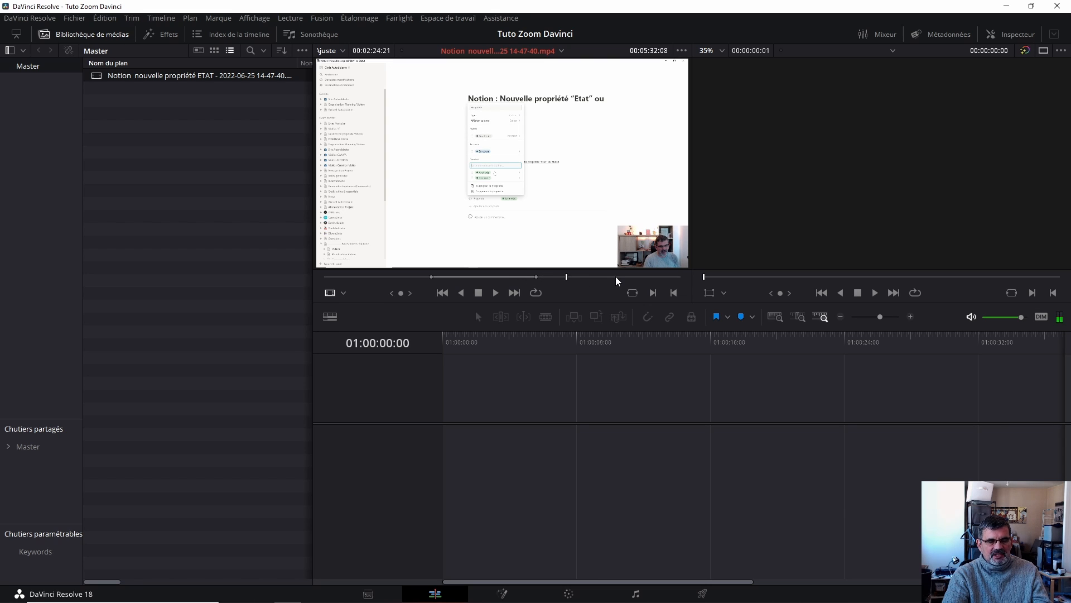
pyautogui.press('o')
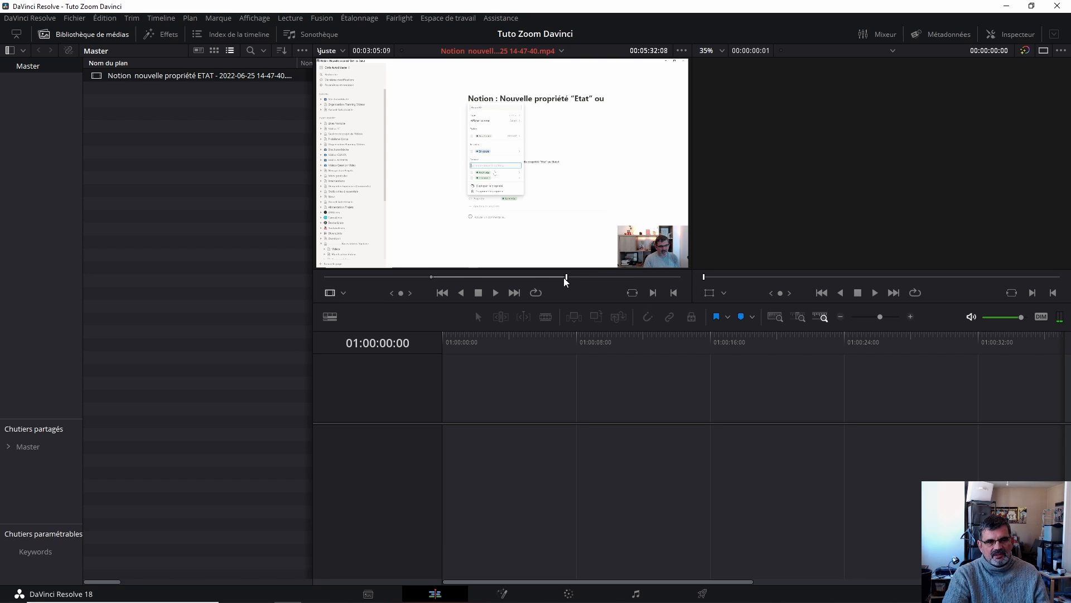
# - Drag the marked source range into the timeline and delete the inserted clip again
pyautogui.moveTo(566, 277); pyautogui.dragTo(489, 278)
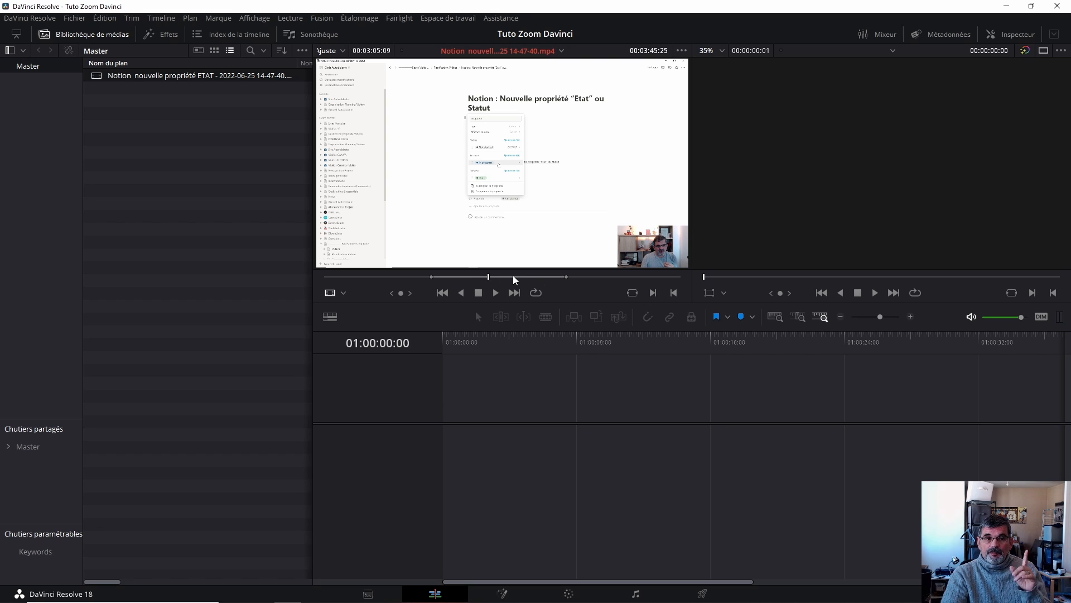
pyautogui.moveTo(611, 155)
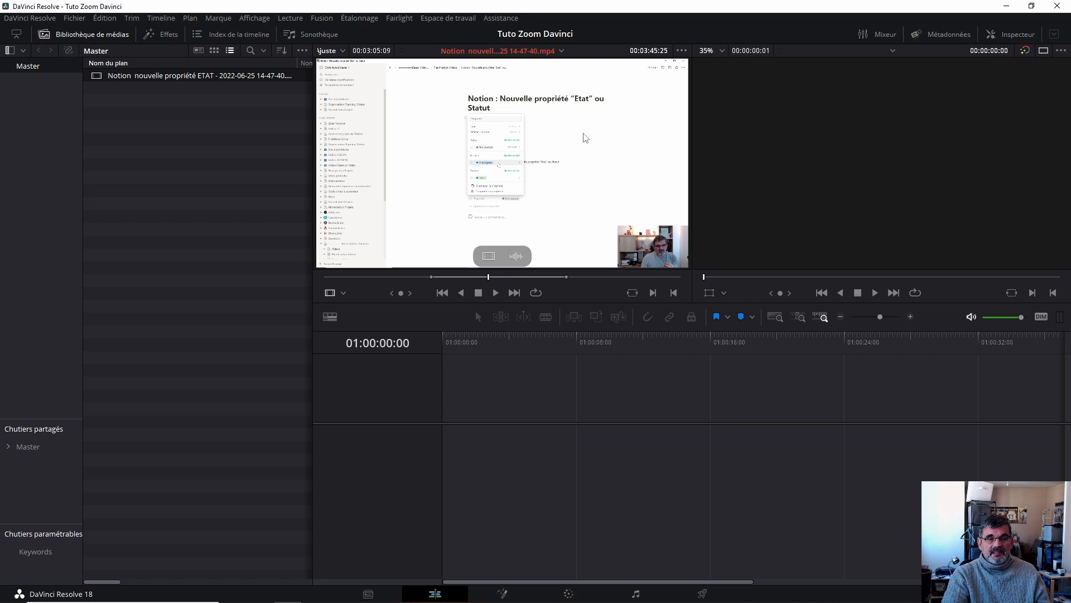
pyautogui.moveTo(582, 137); pyautogui.dragTo(446, 450)
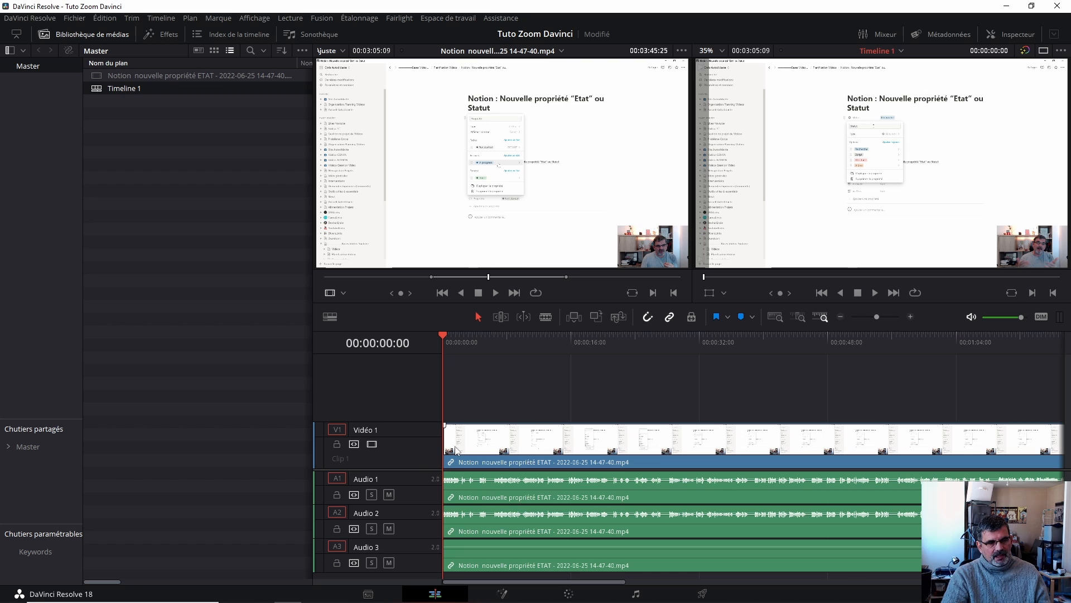
pyautogui.click(540, 448)
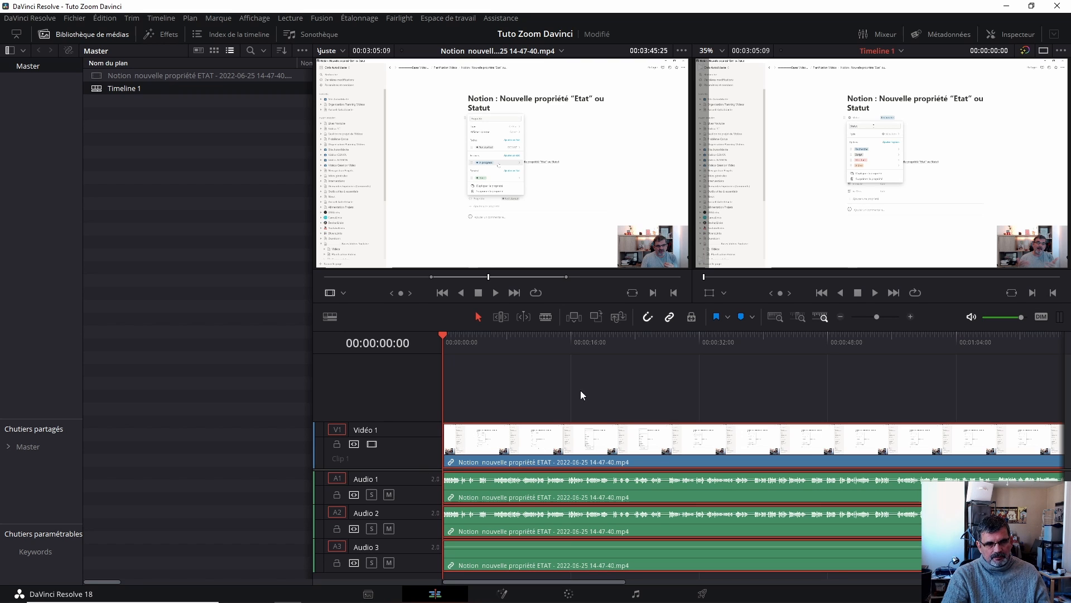
pyautogui.press('Delete')
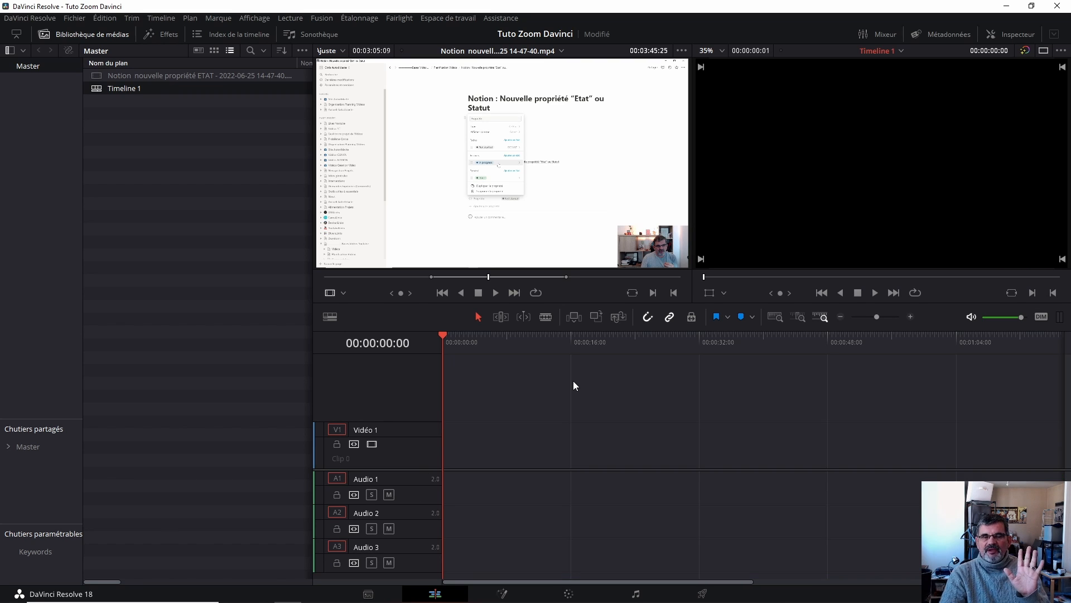
# - Save the project, then drag only the video of the marked range onto the timeline and delete it
pyautogui.hotkey('ctrl', 's')
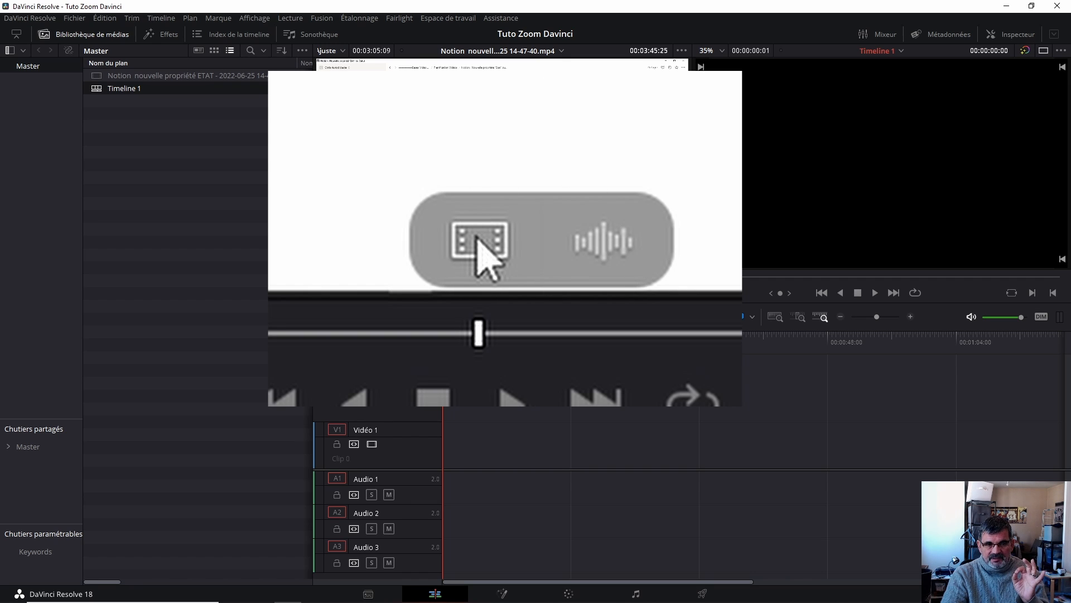
pyautogui.moveTo(489, 254); pyautogui.dragTo(436, 440)
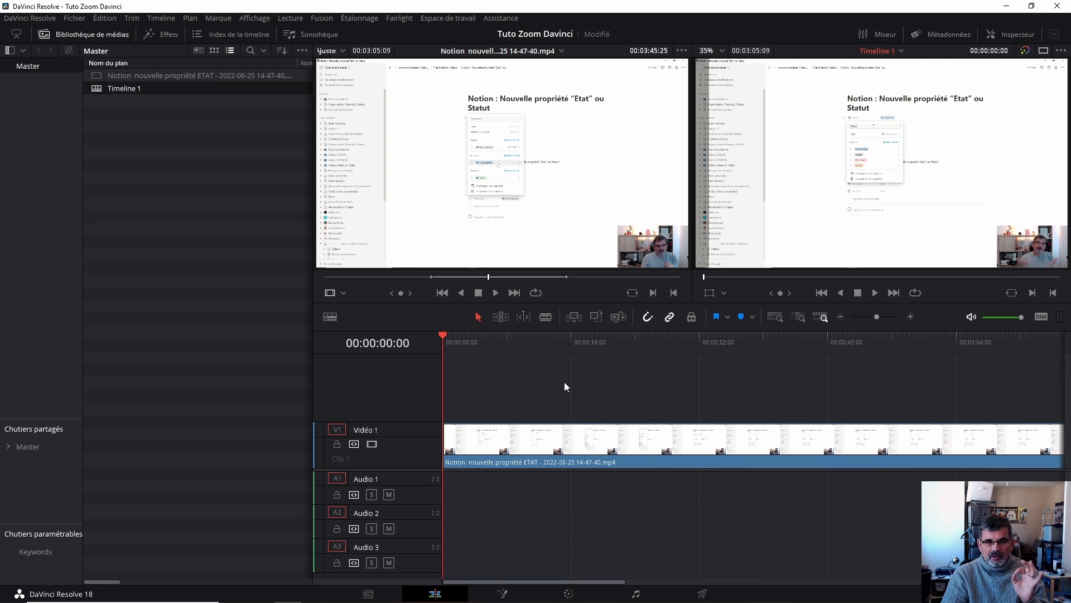
pyautogui.click(550, 441)
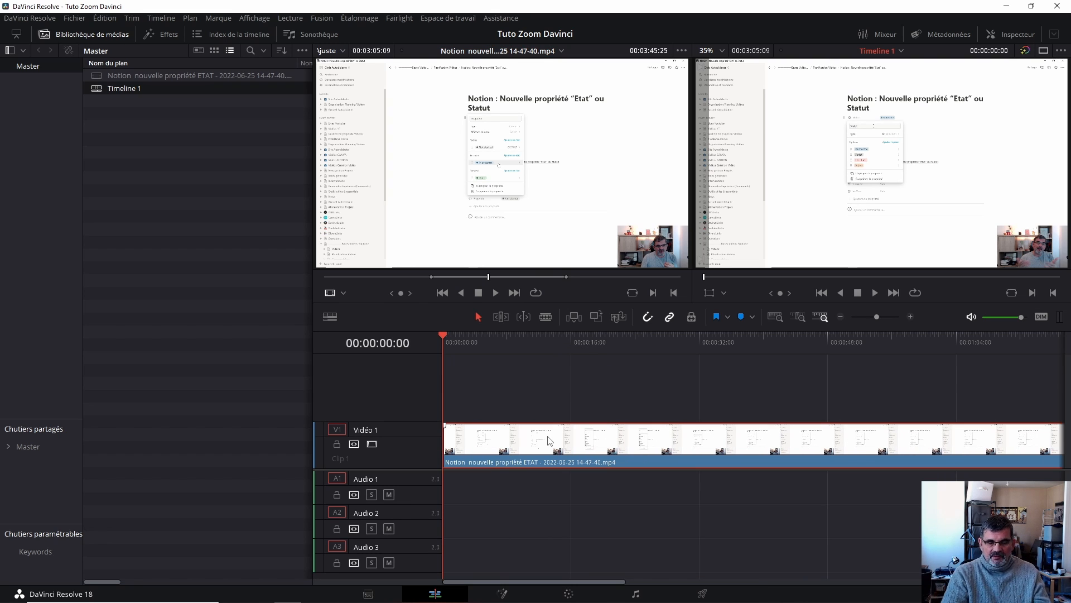
pyautogui.press('Delete')
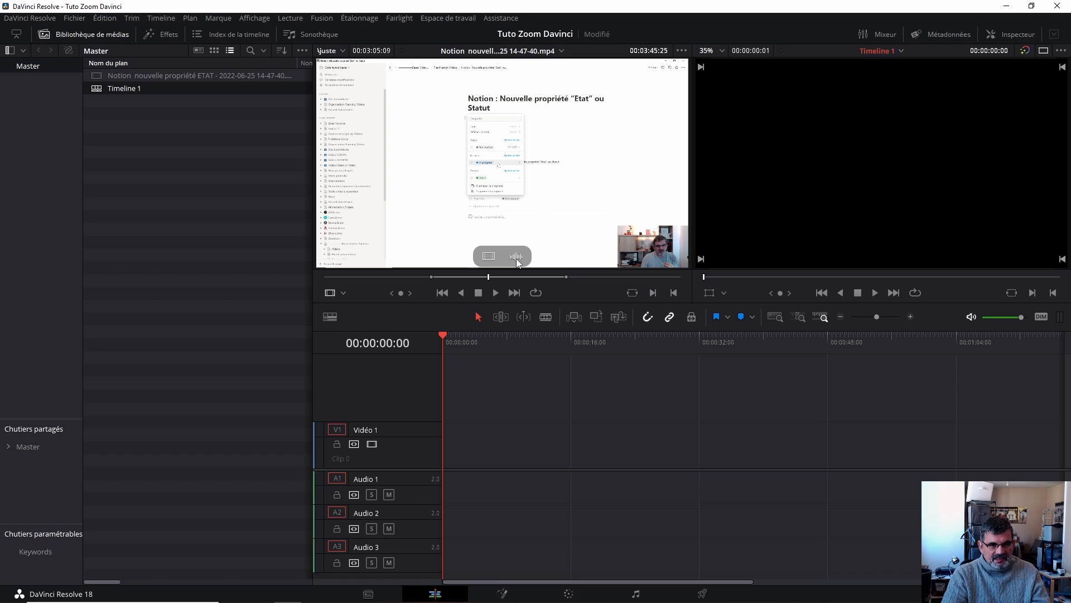
# - Drag only the audio of the marked range onto the timeline, delete it, and save the project
pyautogui.moveTo(517, 259); pyautogui.dragTo(449, 463)
pyautogui.click(578, 487)
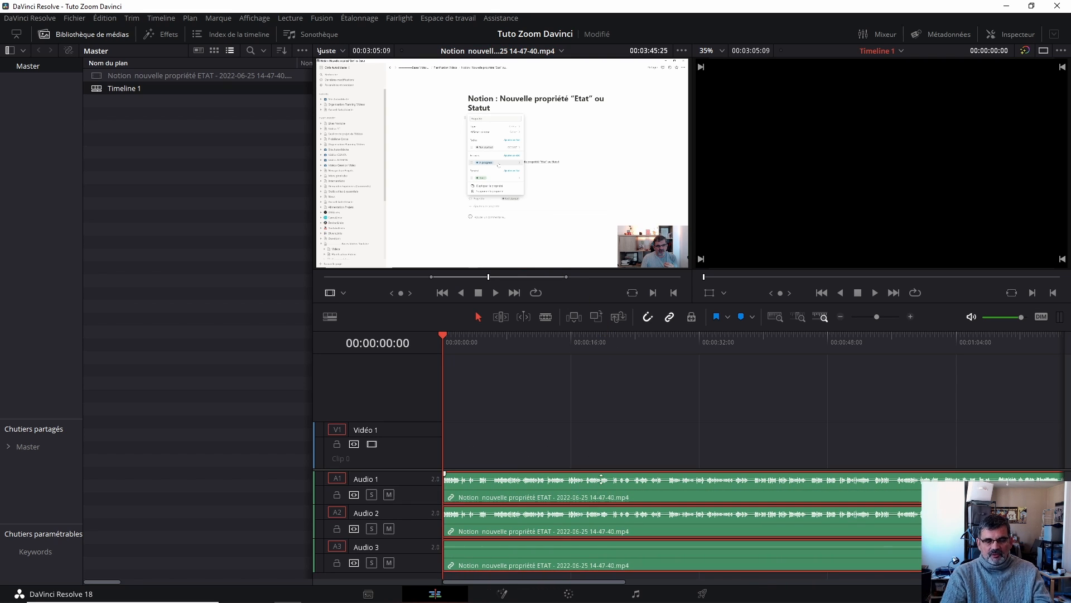
pyautogui.press('Delete')
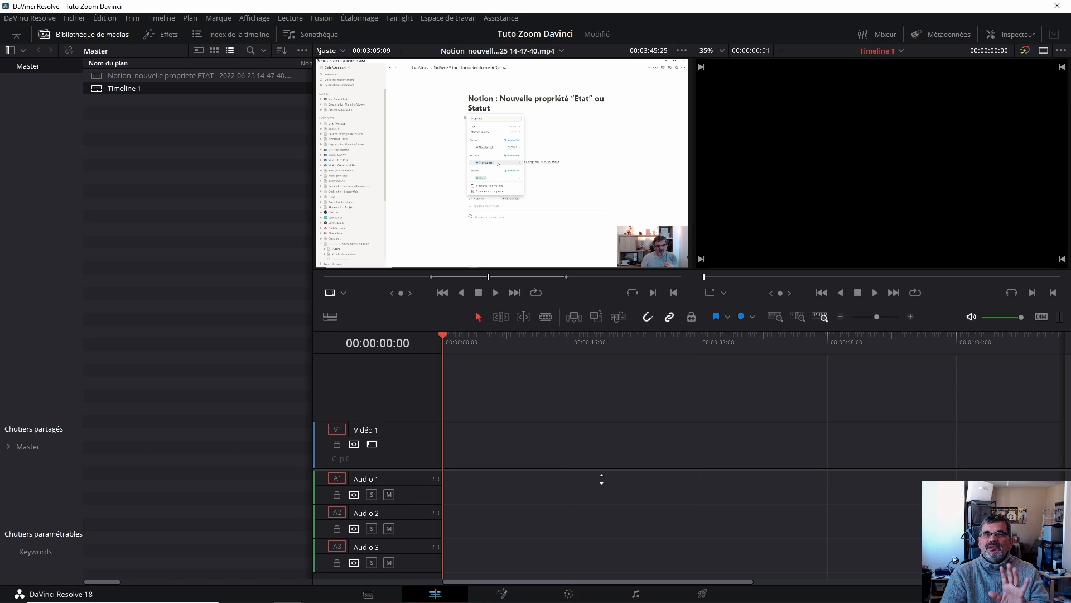
pyautogui.hotkey('ctrl', 's')
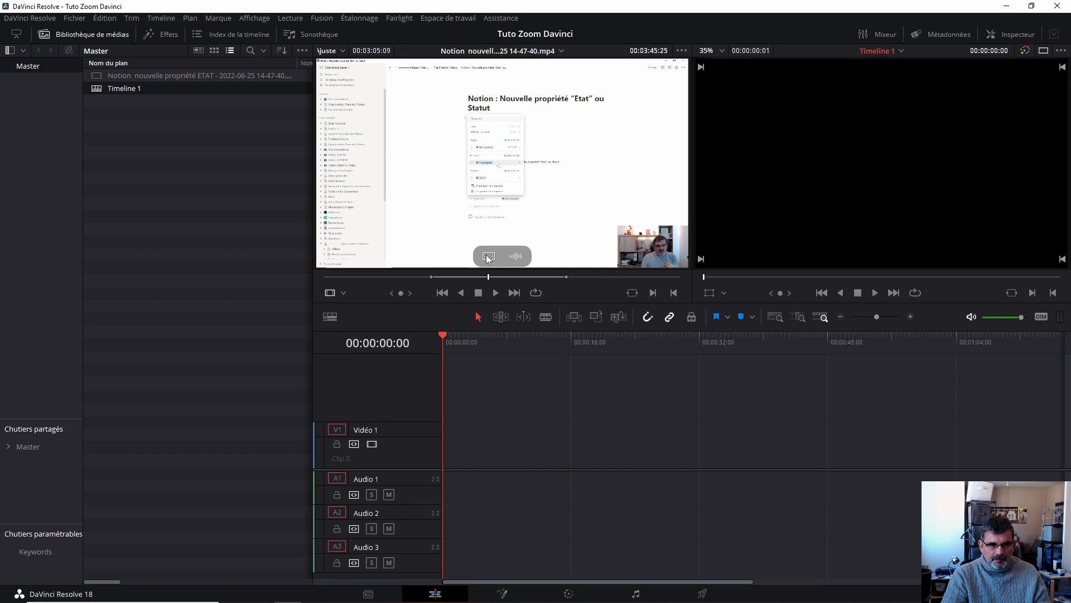
# - Drag only the video of the source clip onto the Video 1 track and scrub through it
pyautogui.moveTo(486, 255); pyautogui.dragTo(440, 455)
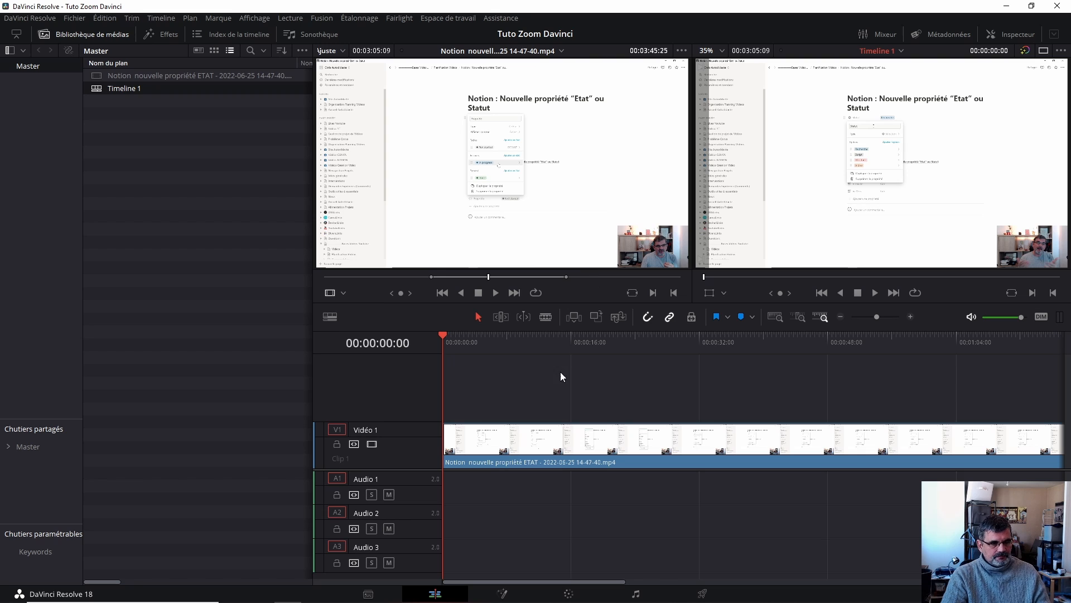
pyautogui.moveTo(446, 336); pyautogui.dragTo(513, 336)
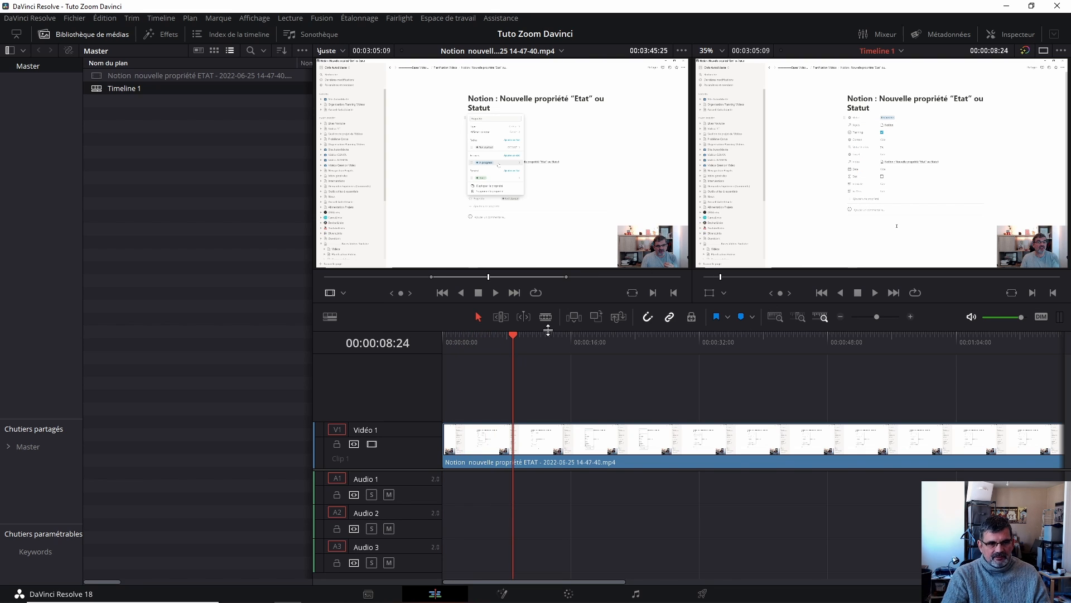
pyautogui.moveTo(515, 338); pyautogui.dragTo(438, 364)
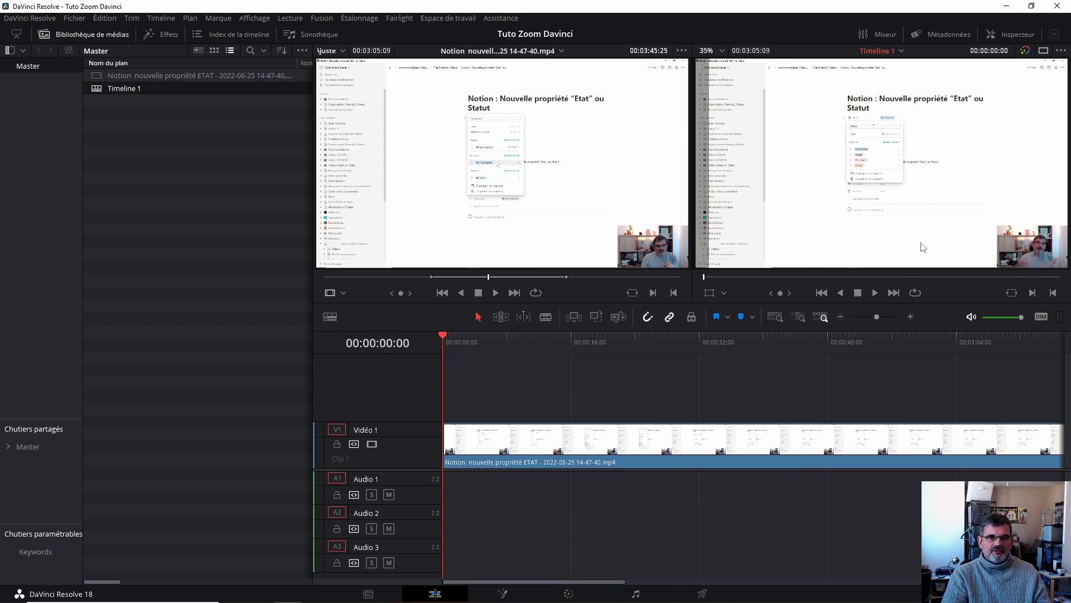
# - Switch to a single viewer, hide the media pool and enlarge the timeline area
pyautogui.click(1043, 51)
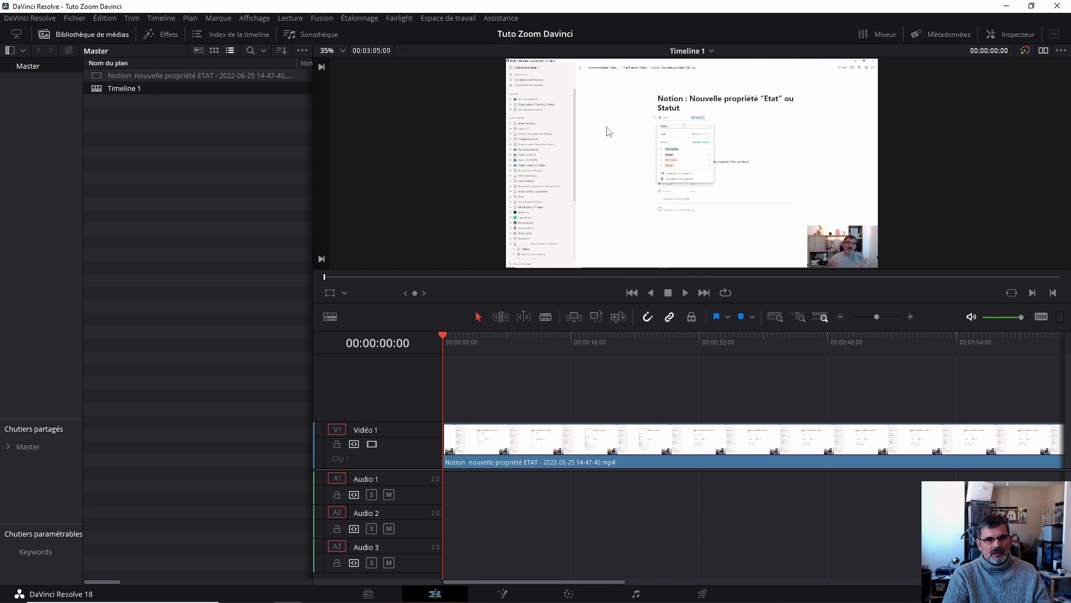
pyautogui.click(93, 34)
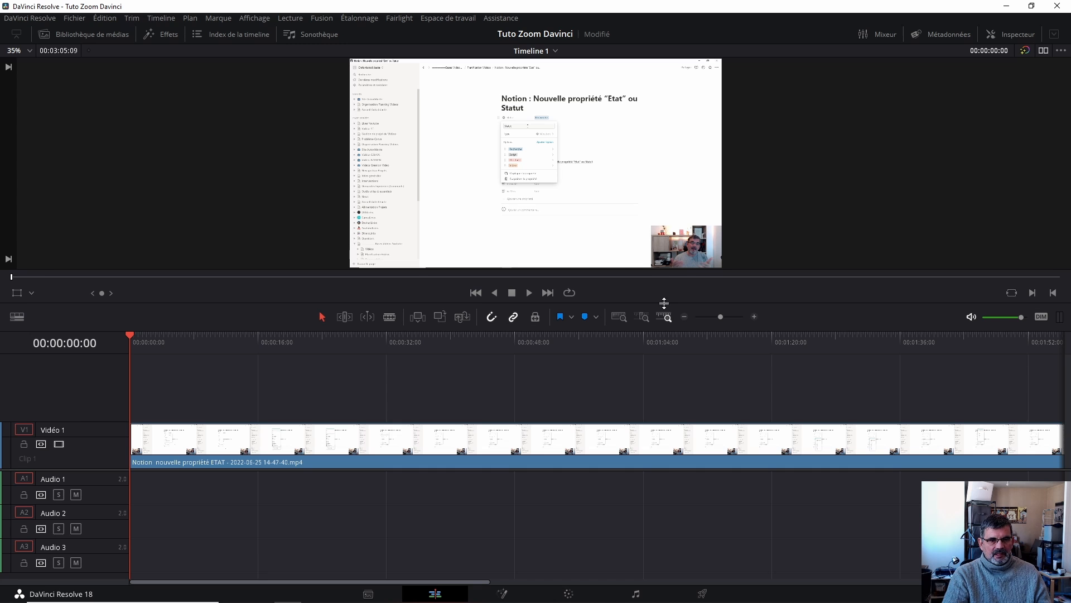
pyautogui.moveTo(661, 302)
pyautogui.mouseDown()
pyautogui.moveTo(660, 357)
pyautogui.moveTo(663, 317)
pyautogui.mouseUp()
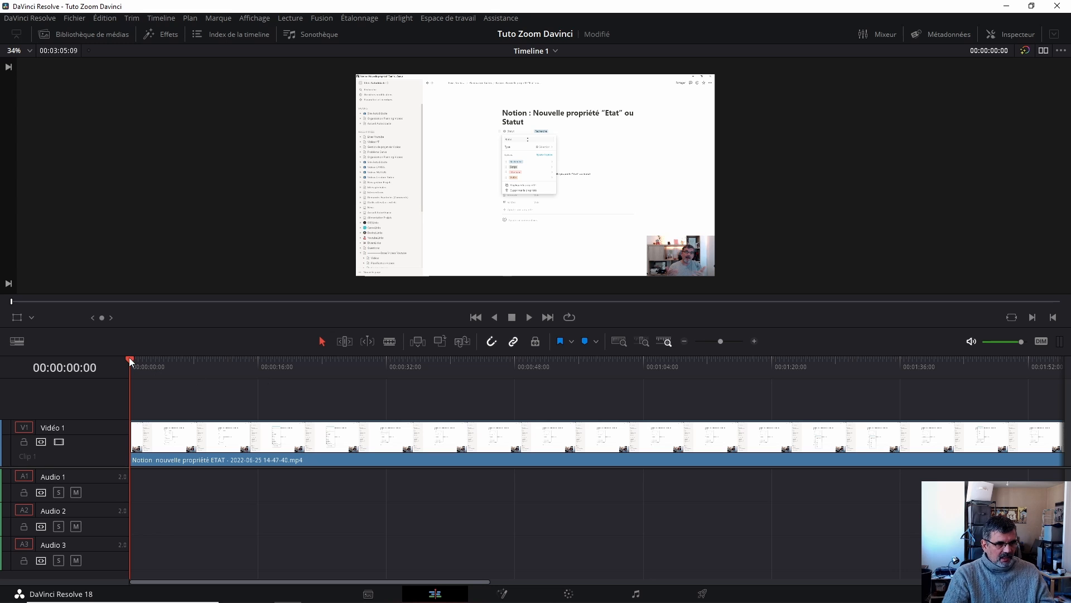
# - Split the Video 1 clip at about 00:00:28:13 and save the project
pyautogui.moveTo(129, 360); pyautogui.dragTo(355, 369)
pyautogui.scroll(-2, 290, 397)
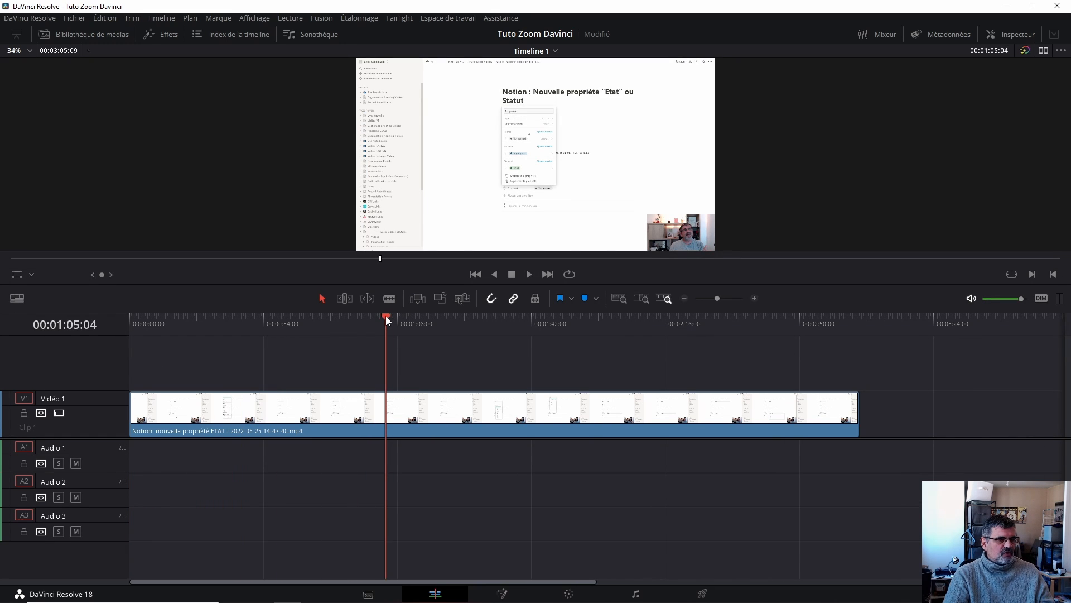
pyautogui.moveTo(386, 317); pyautogui.dragTo(265, 325)
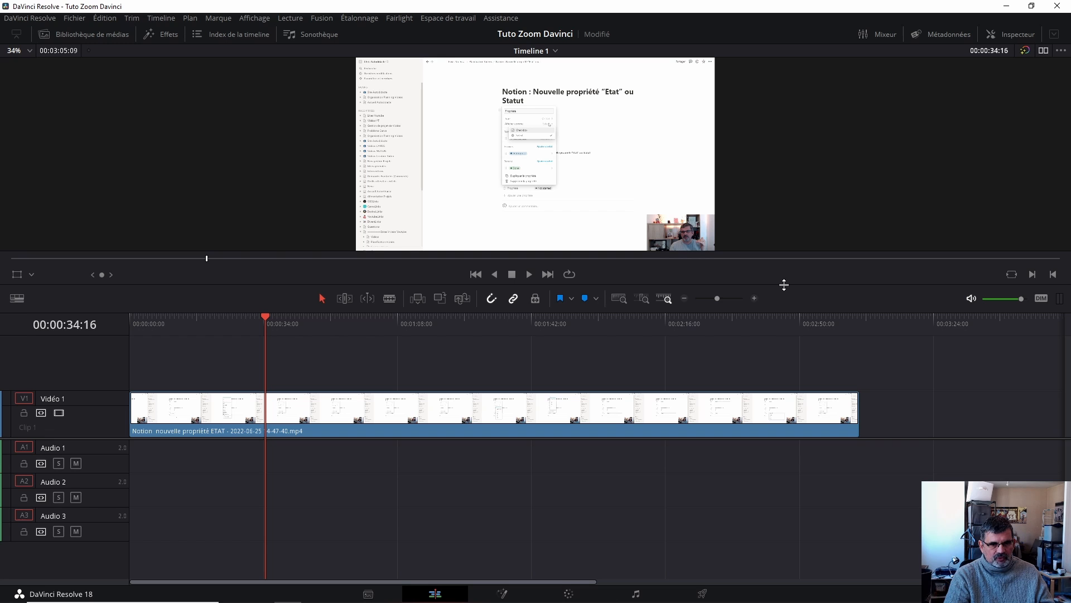
pyautogui.moveTo(784, 285); pyautogui.dragTo(784, 321)
pyautogui.scroll(4, 799, 220)
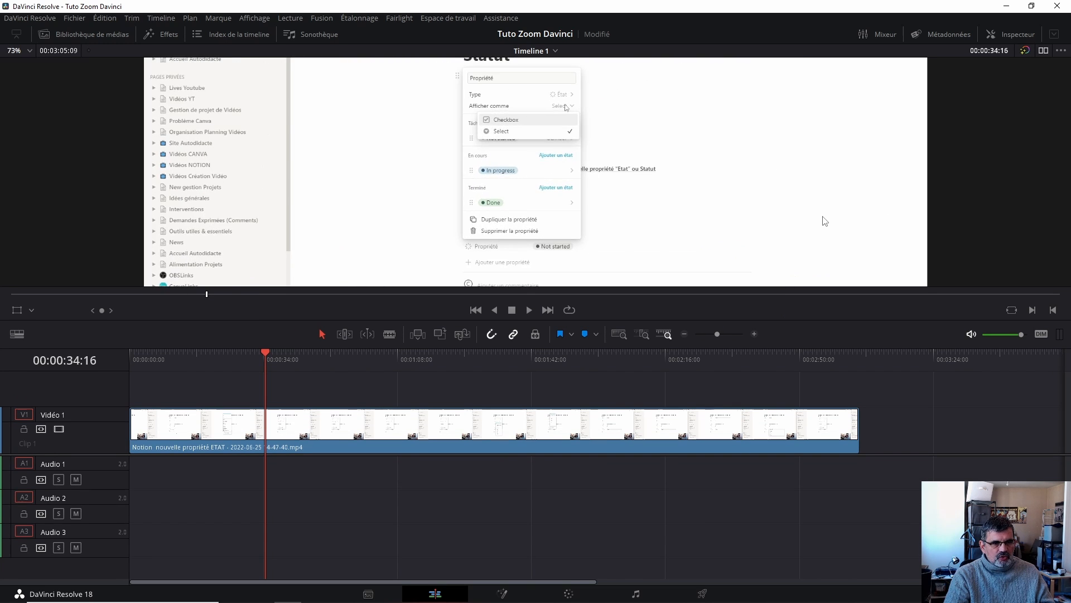
pyautogui.scroll(-4, 825, 220)
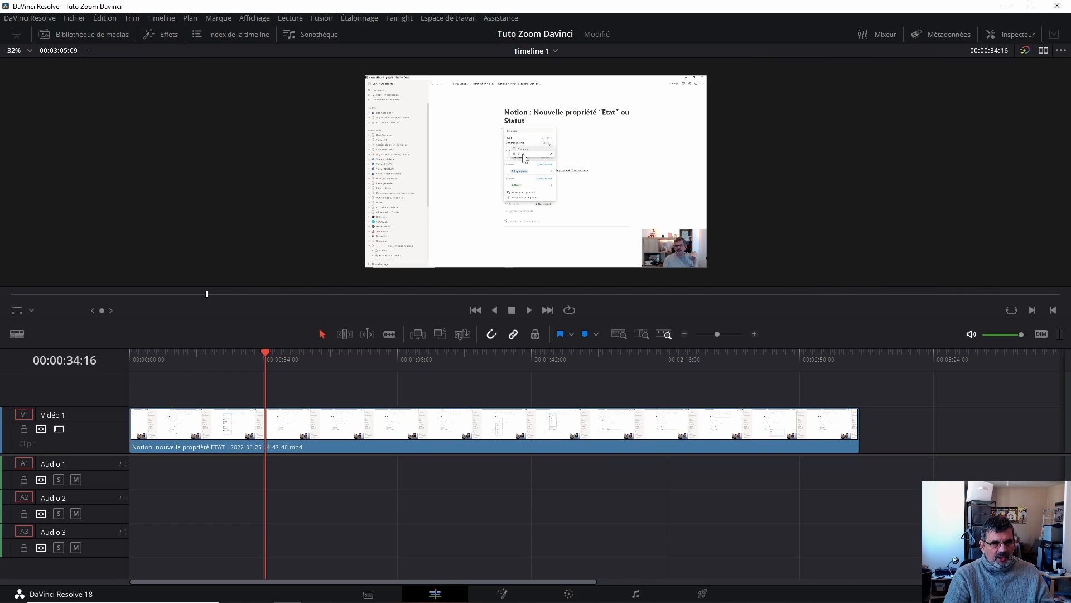
pyautogui.moveTo(264, 352); pyautogui.dragTo(242, 360)
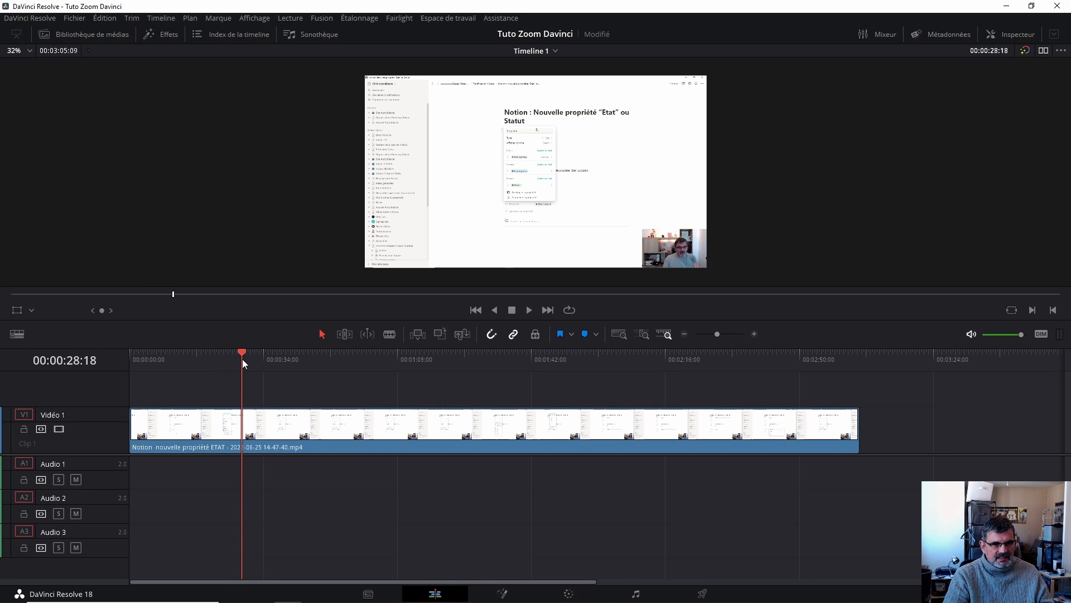
pyautogui.click(295, 421)
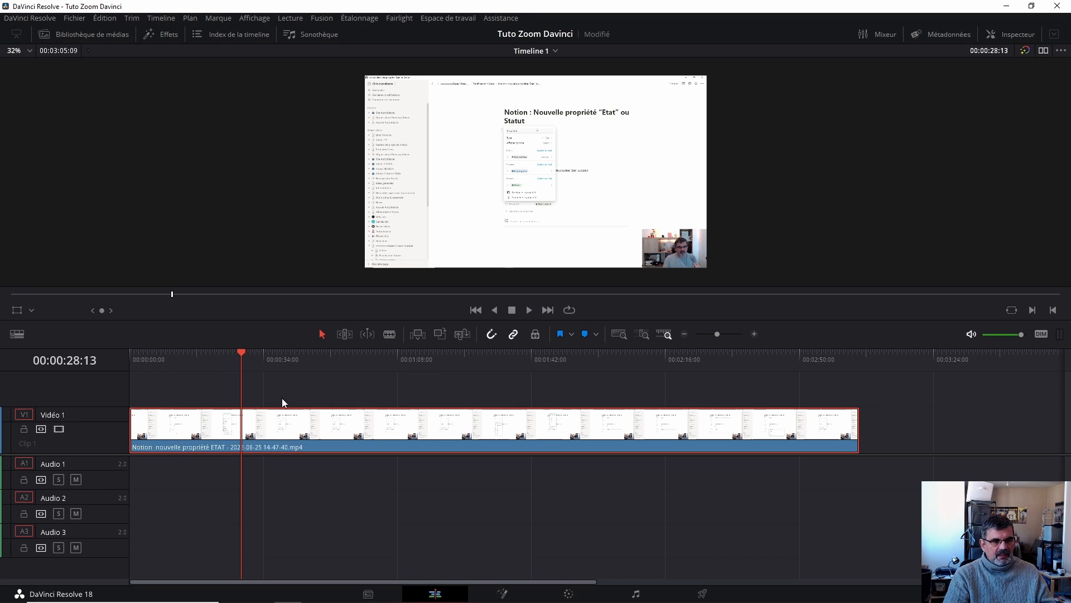
pyautogui.hotkey('ctrl', 'b')
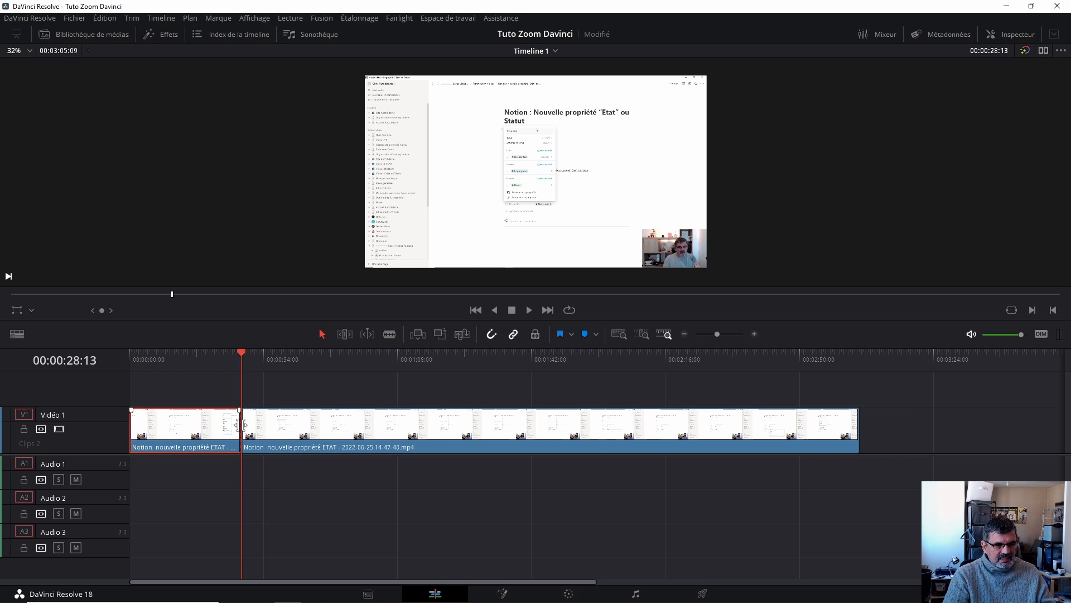
pyautogui.hotkey('ctrl', 's')
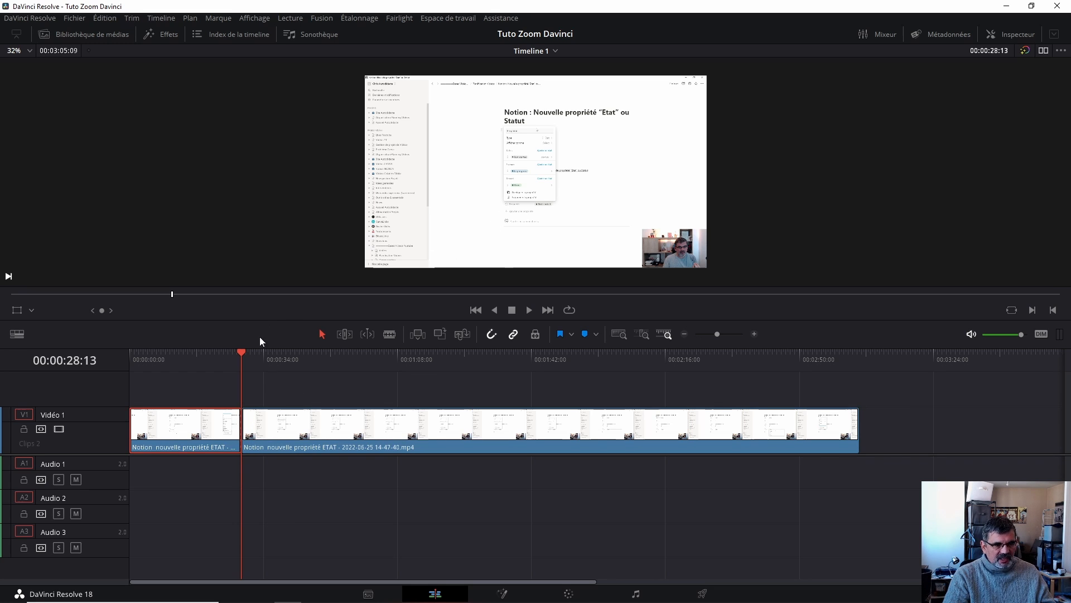
# - Split the Video 1 clip again at about 00:01:17:17
pyautogui.click(256, 353)
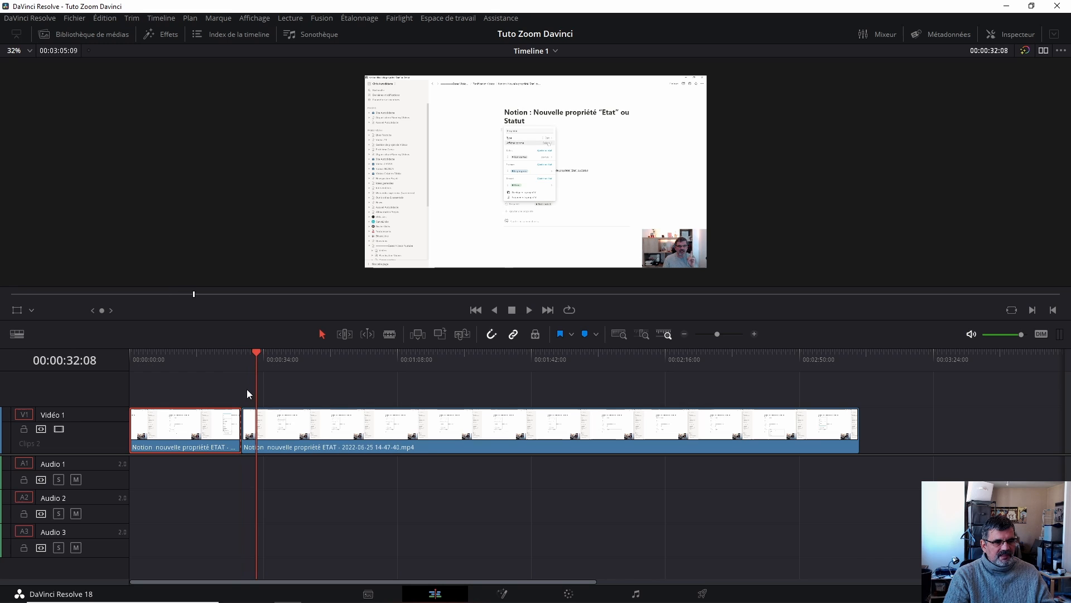
pyautogui.moveTo(257, 351); pyautogui.dragTo(242, 353)
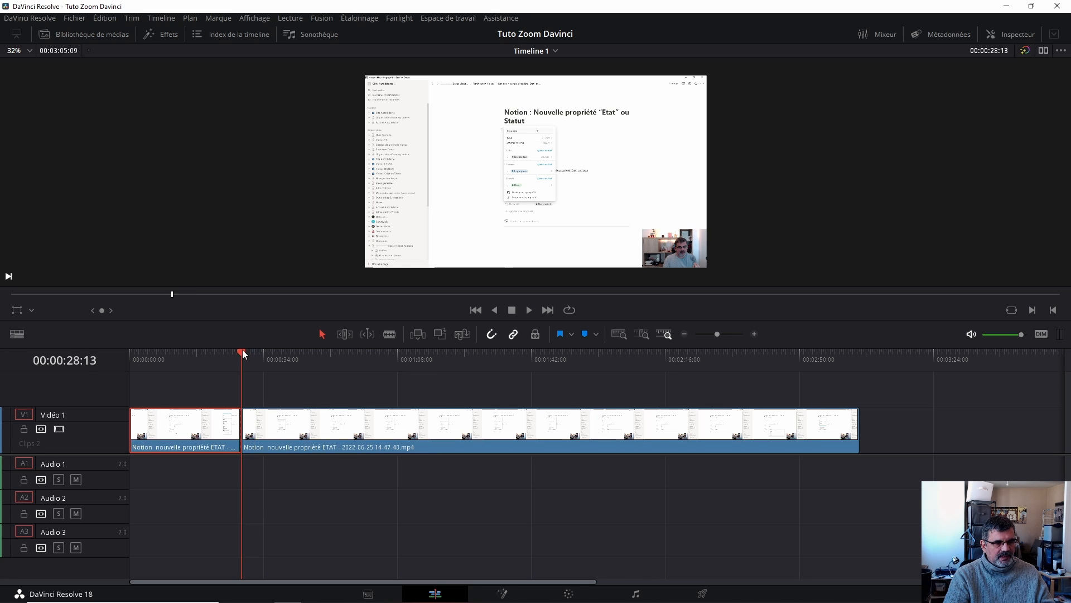
pyautogui.moveTo(245, 353); pyautogui.dragTo(434, 369)
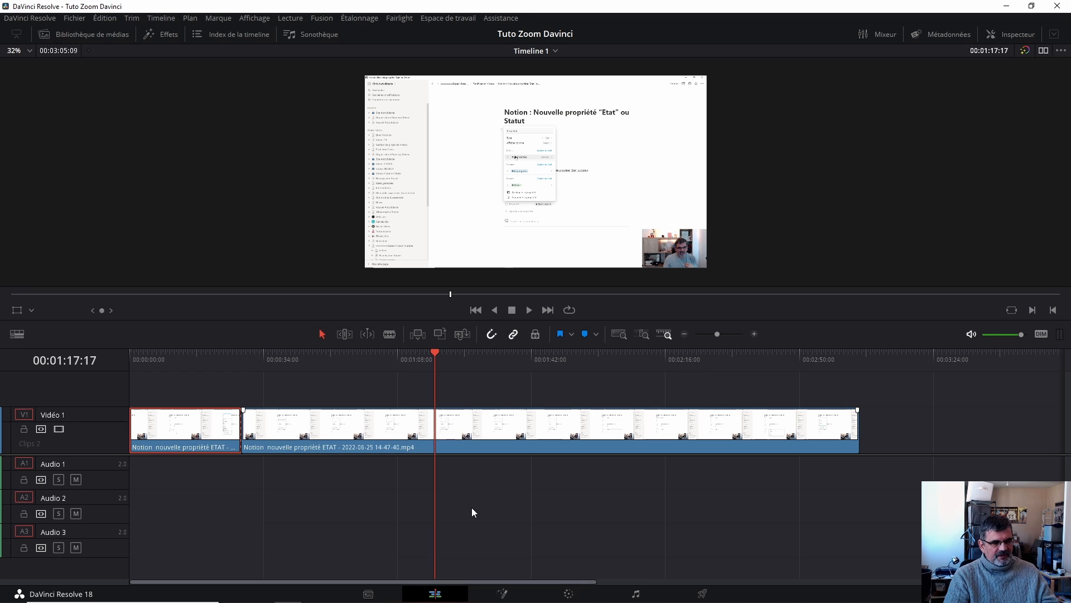
pyautogui.hotkey('ctrl', 'b')
# - Duplicate the middle segment onto a new Video 2 track directly above it
pyautogui.moveTo(634, 318); pyautogui.dragTo(632, 250)
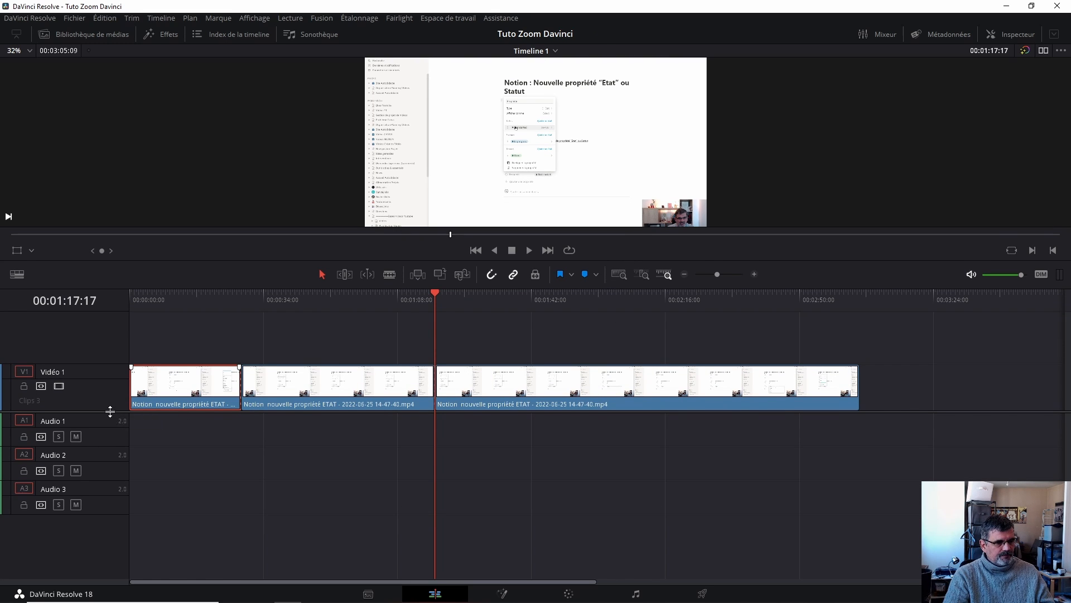
pyautogui.moveTo(110, 411); pyautogui.dragTo(108, 449)
pyautogui.click(337, 426)
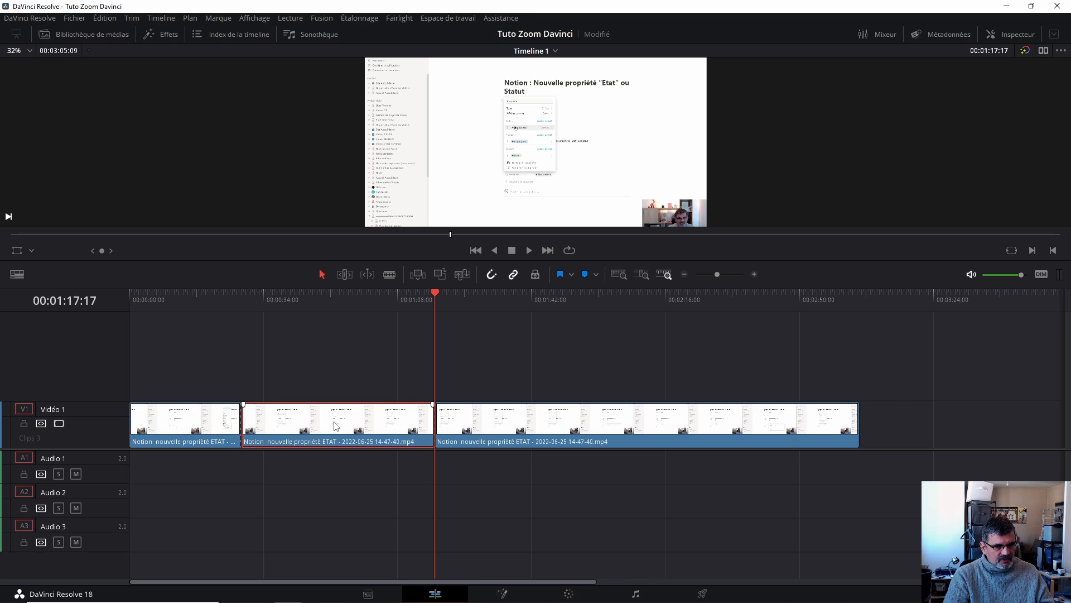
pyautogui.moveTo(441, 291); pyautogui.dragTo(542, 294)
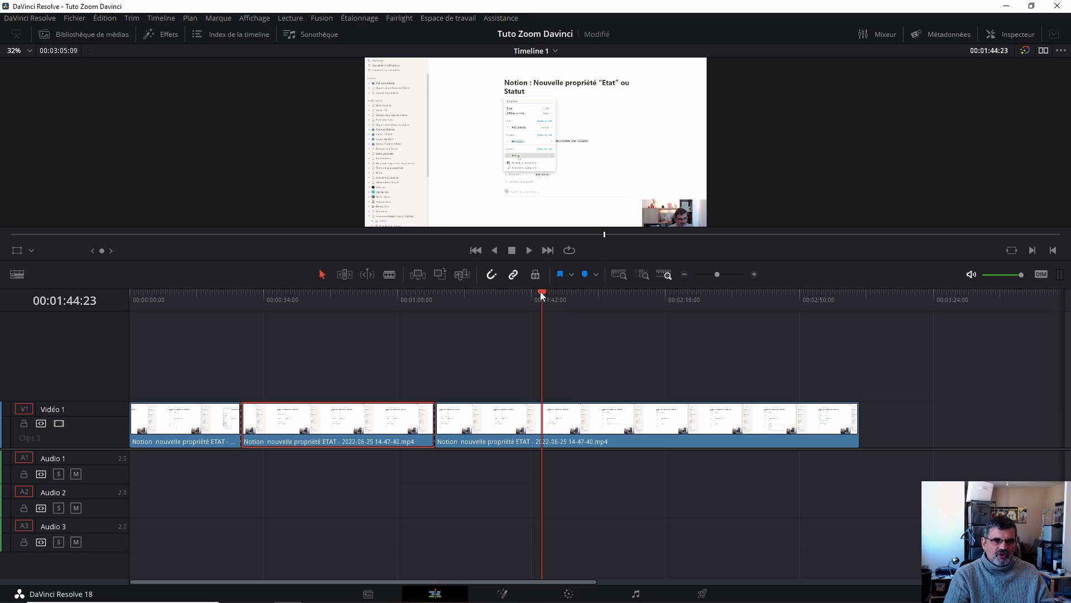
pyautogui.moveTo(540, 291); pyautogui.dragTo(341, 307)
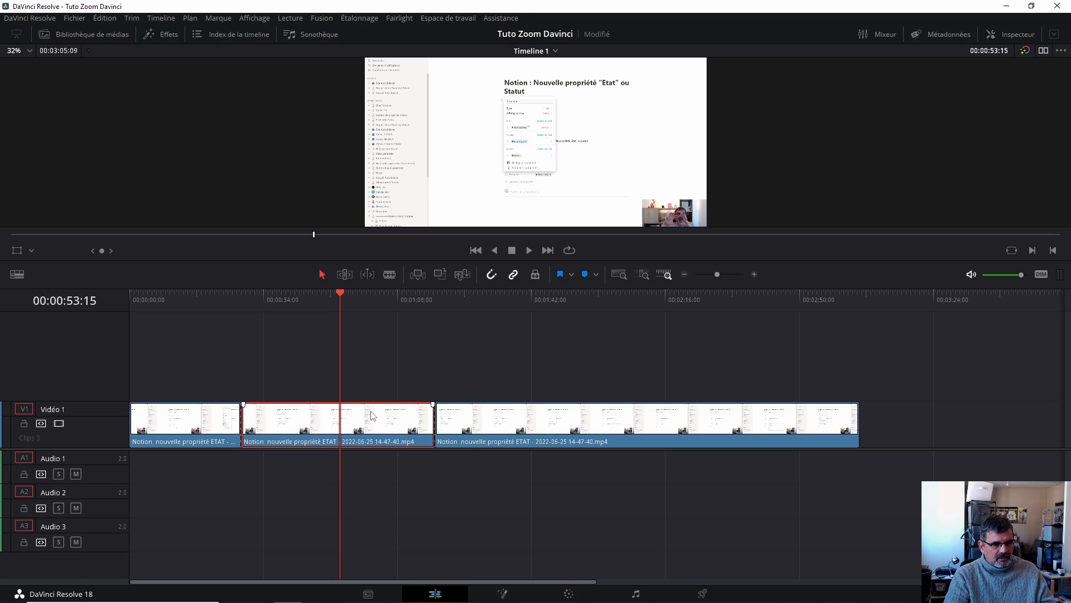
pyautogui.moveTo(372, 416); pyautogui.dragTo(367, 381)
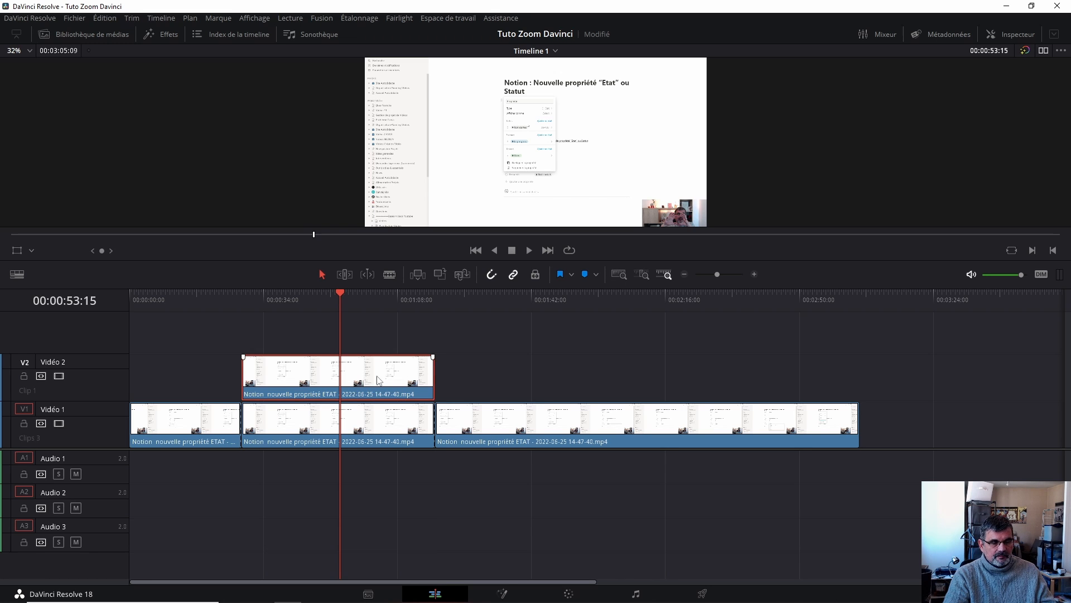
# - Crop the Video 2 clip in the viewer's Crop mode down to the central Notion property panel
pyautogui.click(374, 434)
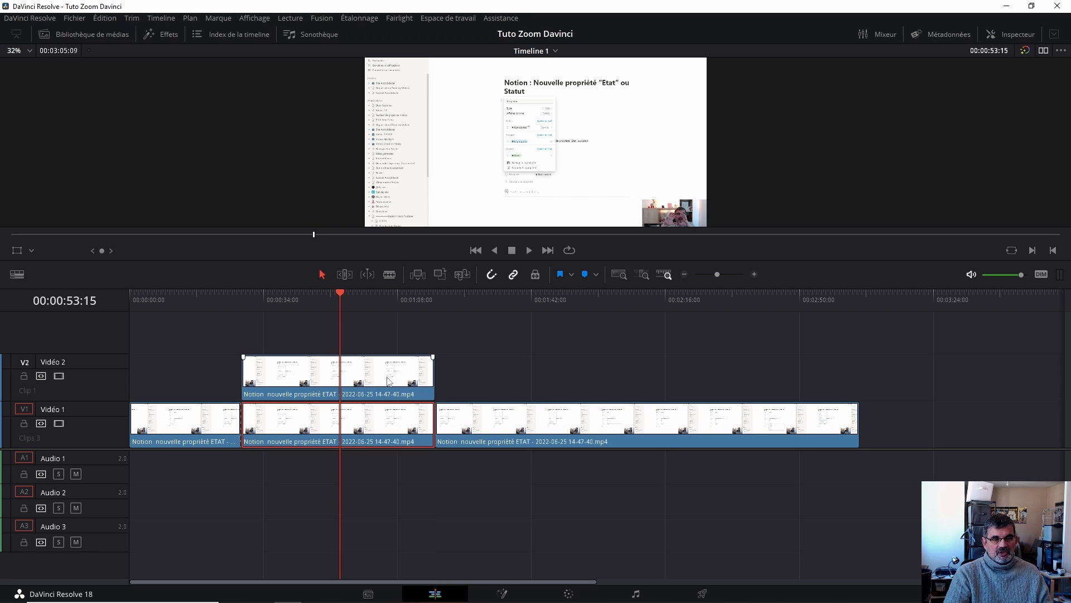
pyautogui.click(388, 382)
pyautogui.click(386, 432)
pyautogui.click(381, 369)
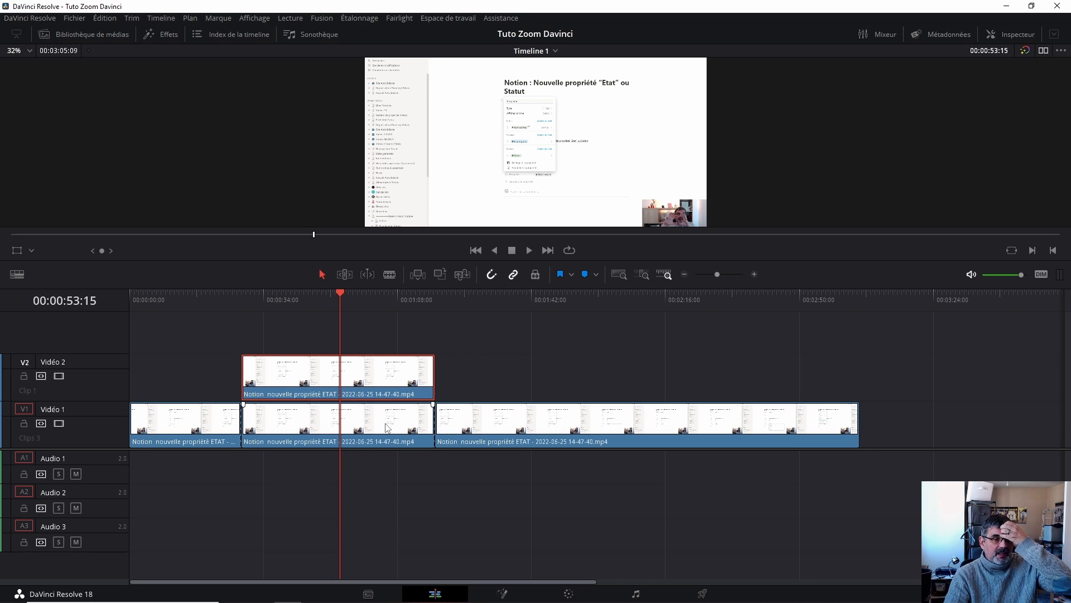
pyautogui.click(31, 250)
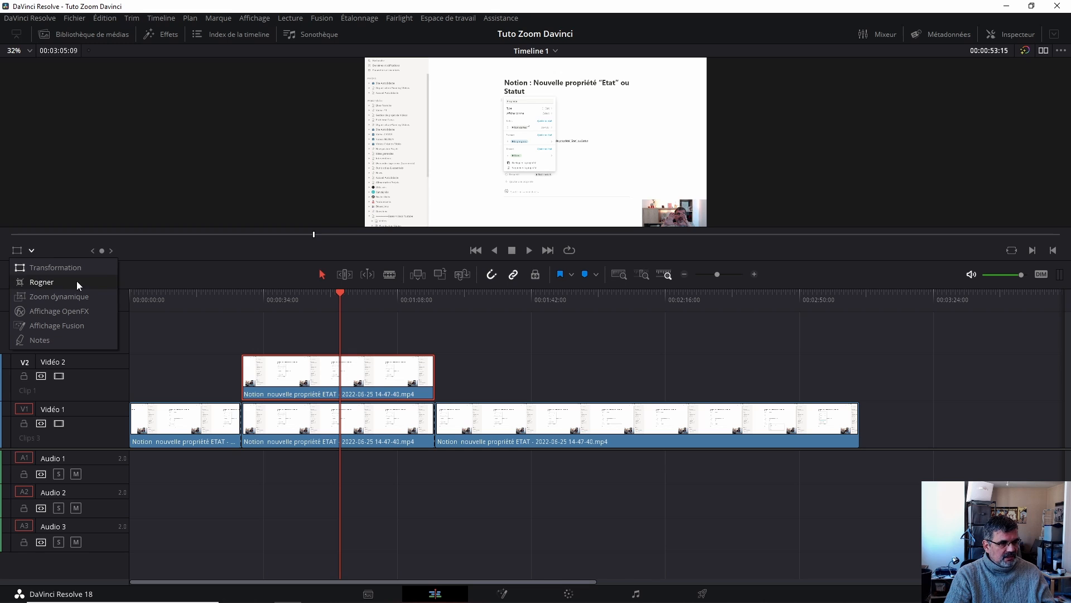
pyautogui.click(49, 283)
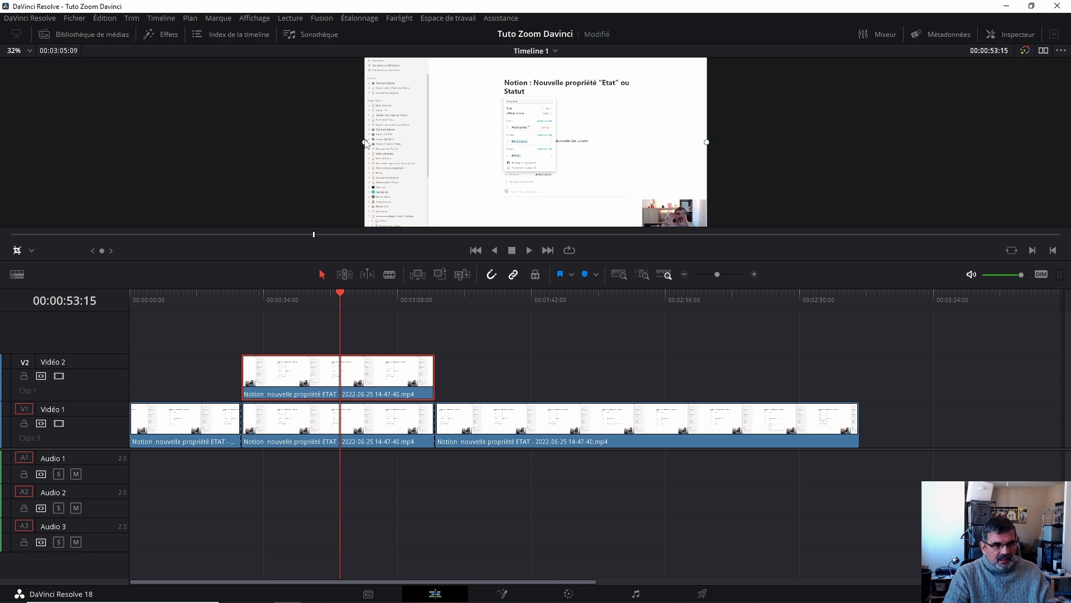
pyautogui.scroll(-2, 784, 131)
pyautogui.scroll(-1, 782, 129)
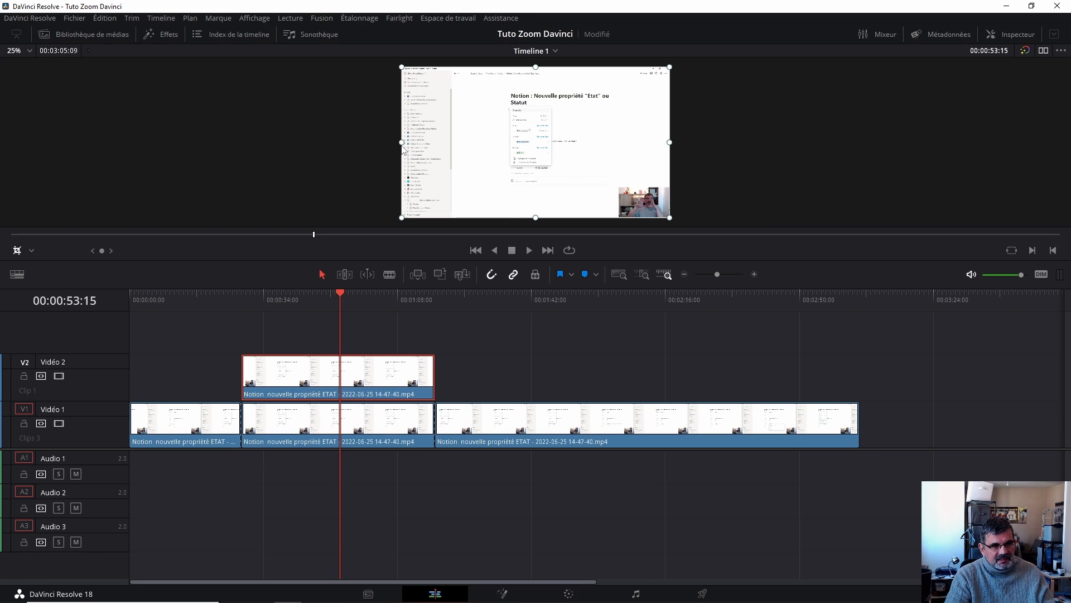
pyautogui.moveTo(403, 146); pyautogui.dragTo(507, 146)
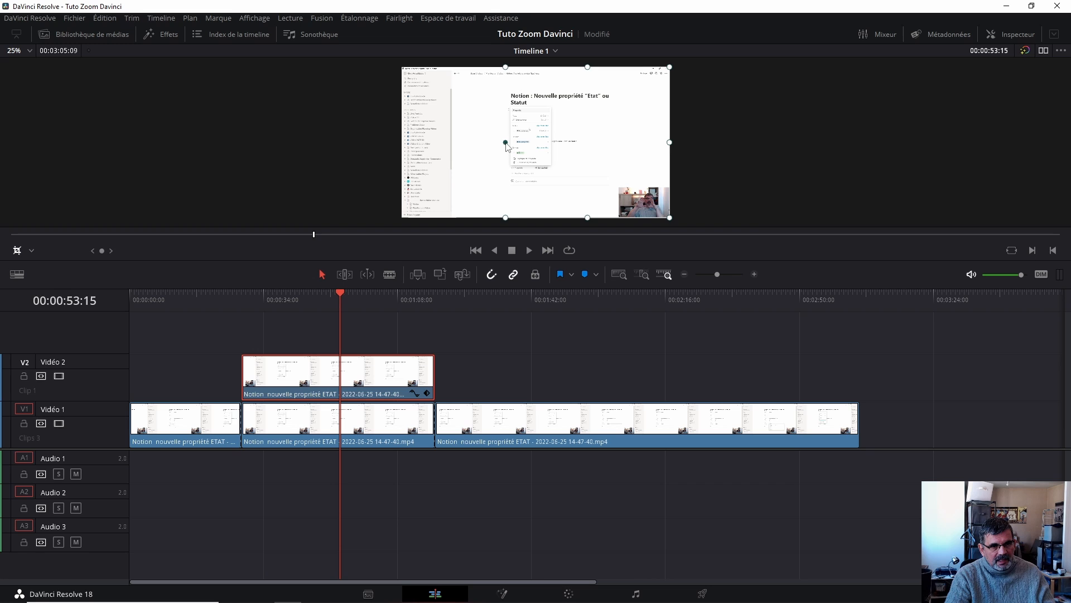
pyautogui.moveTo(587, 68); pyautogui.dragTo(586, 99)
pyautogui.moveTo(605, 163); pyautogui.dragTo(557, 160)
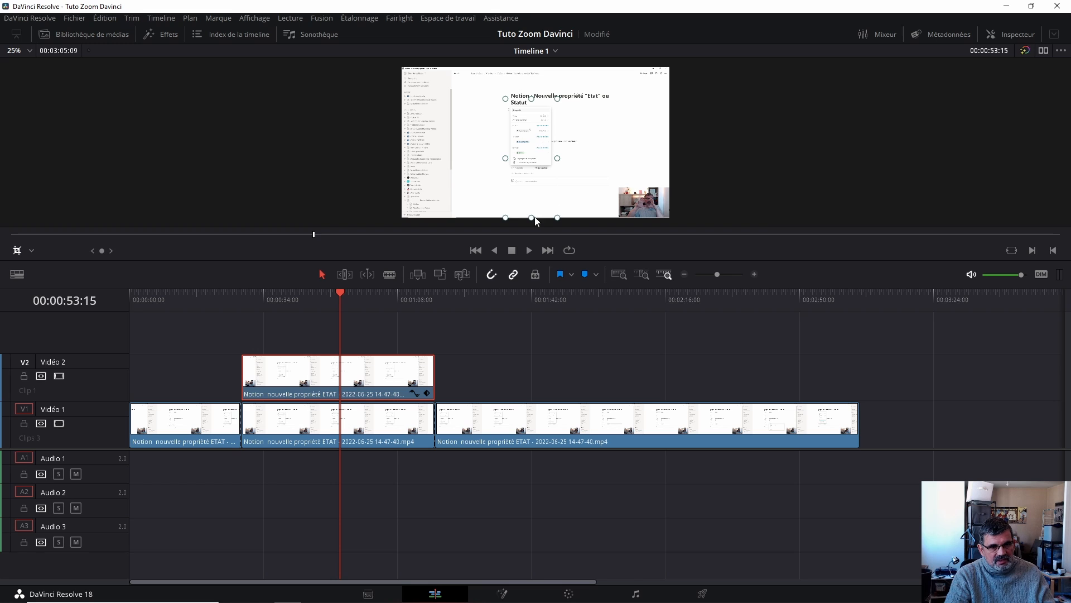
pyautogui.moveTo(535, 221); pyautogui.dragTo(533, 178)
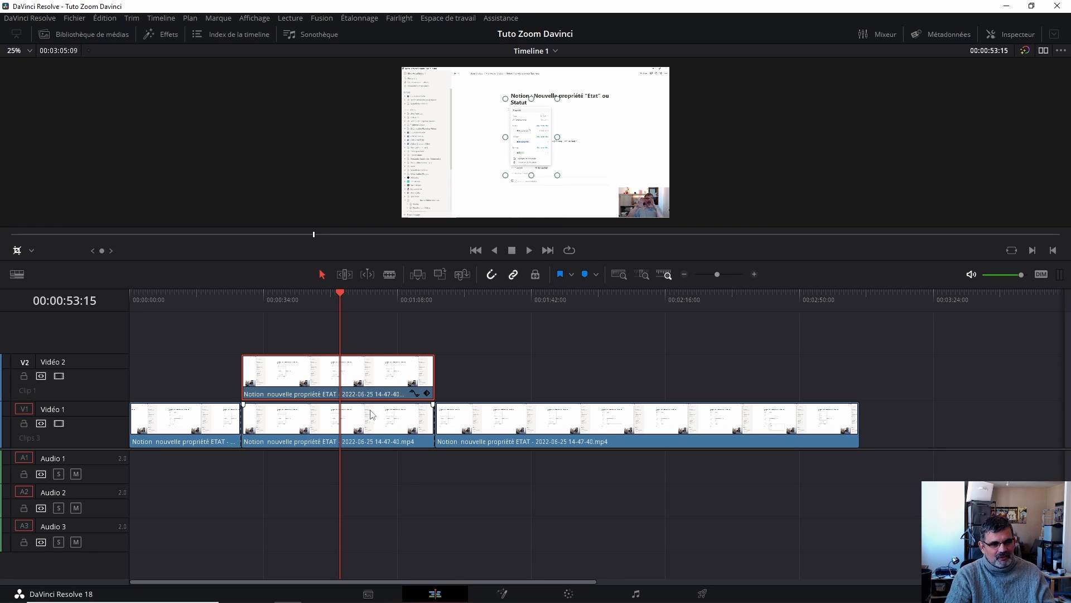
# - Disable the Video 1 track to preview the cropped Video 2 clip alone, then re-enable it
pyautogui.click(368, 429)
pyautogui.click(384, 370)
pyautogui.click(378, 433)
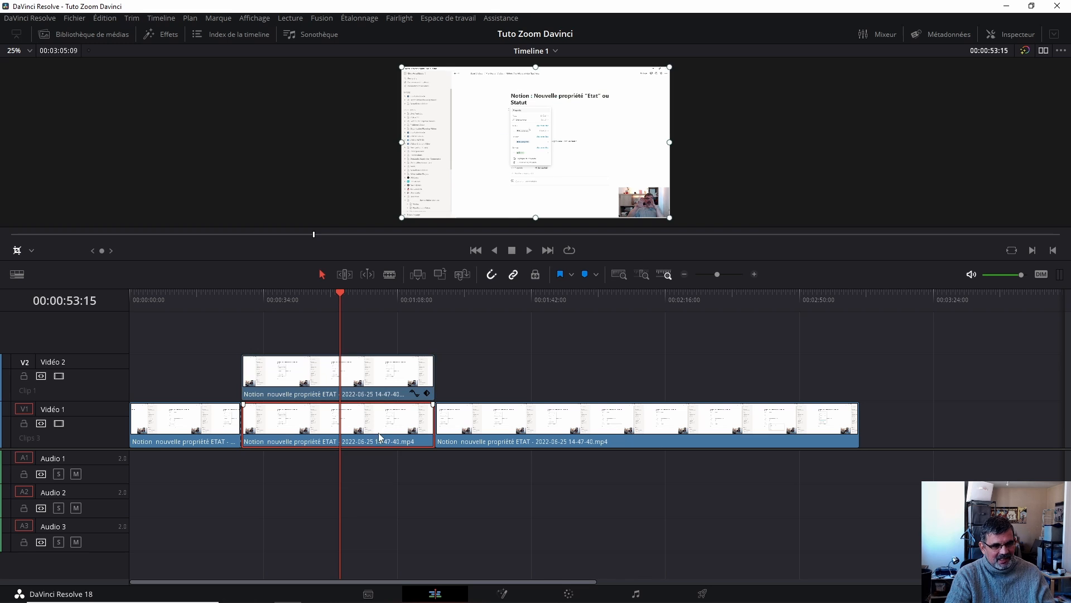
pyautogui.click(59, 424)
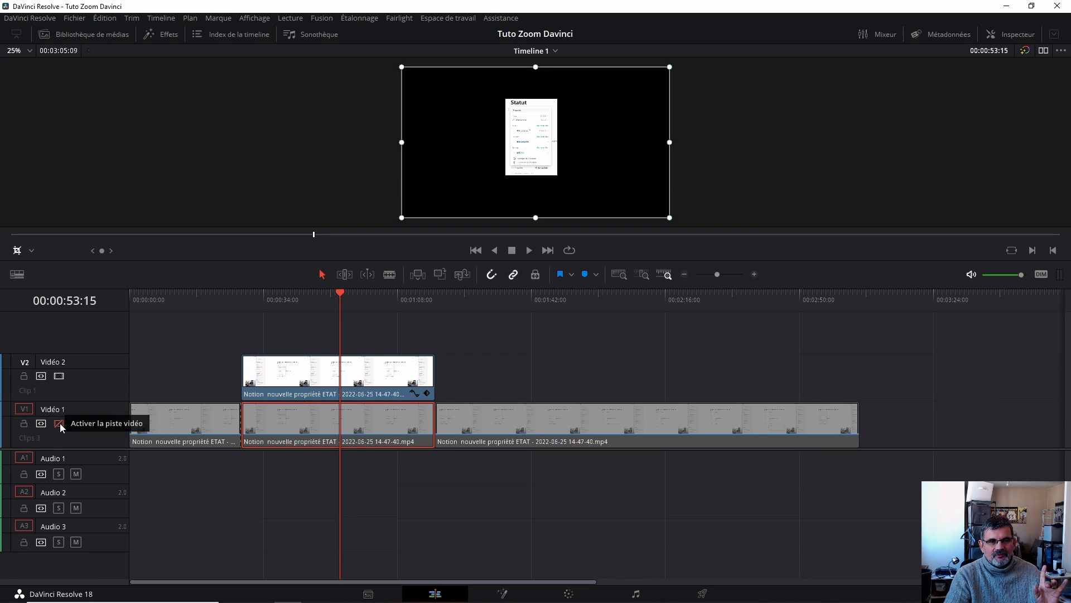
pyautogui.click(413, 374)
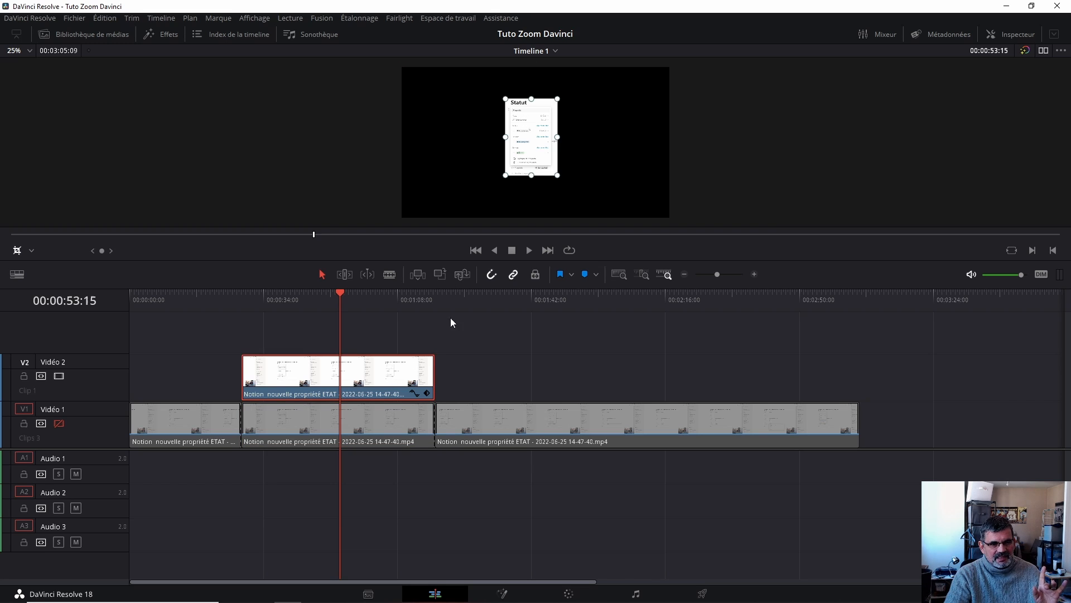
pyautogui.click(55, 424)
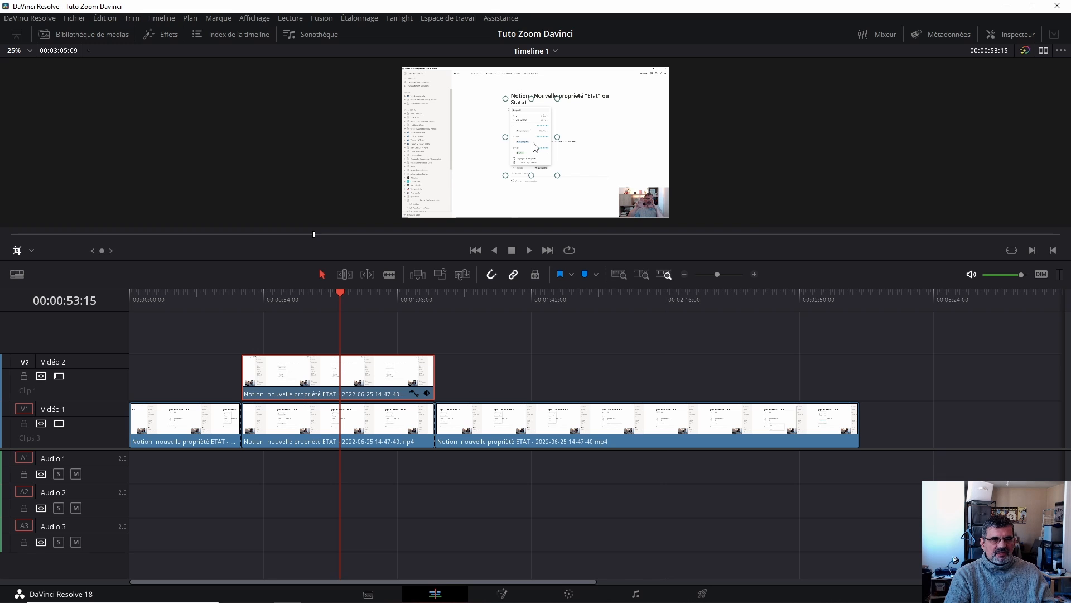
# - Set the Video 2 clip's Transformation zoom to 1.770 in the Inspector
pyautogui.click(31, 252)
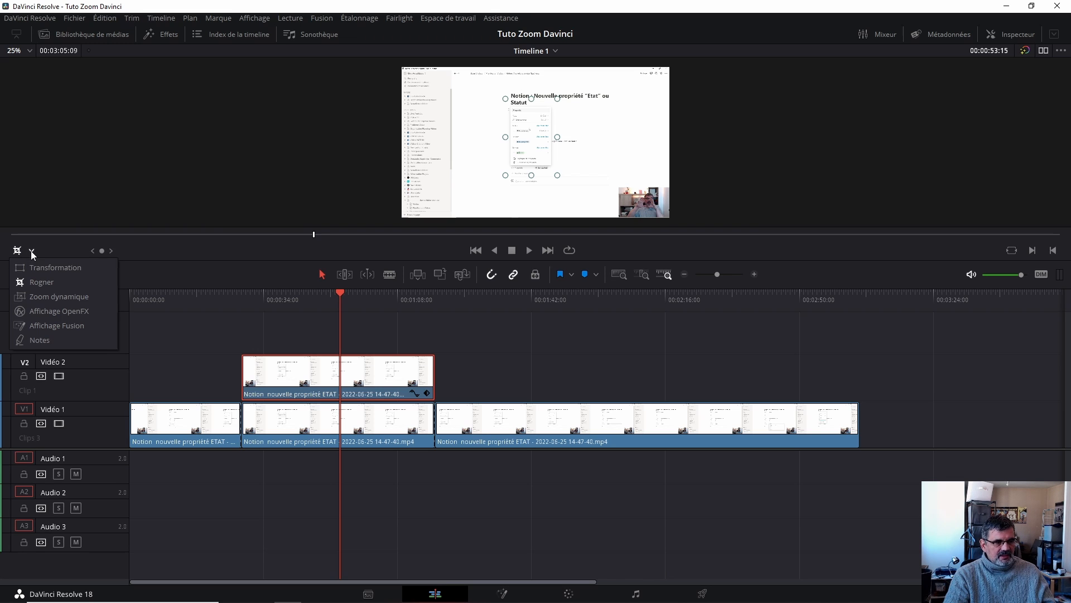
pyautogui.click(51, 268)
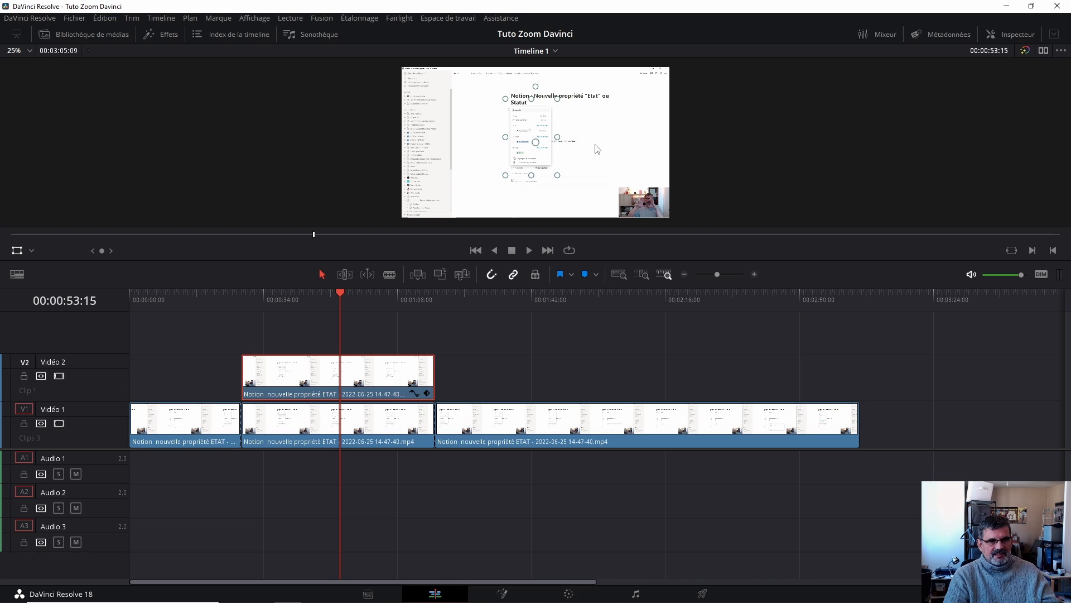
pyautogui.click(1006, 34)
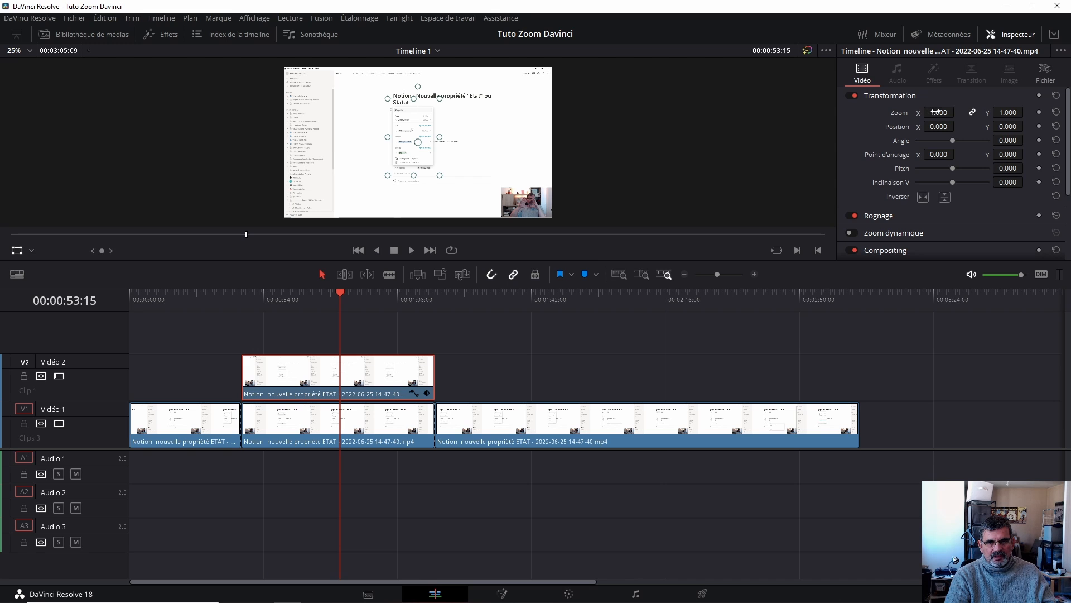
pyautogui.moveTo(939, 112); pyautogui.dragTo(968, 112)
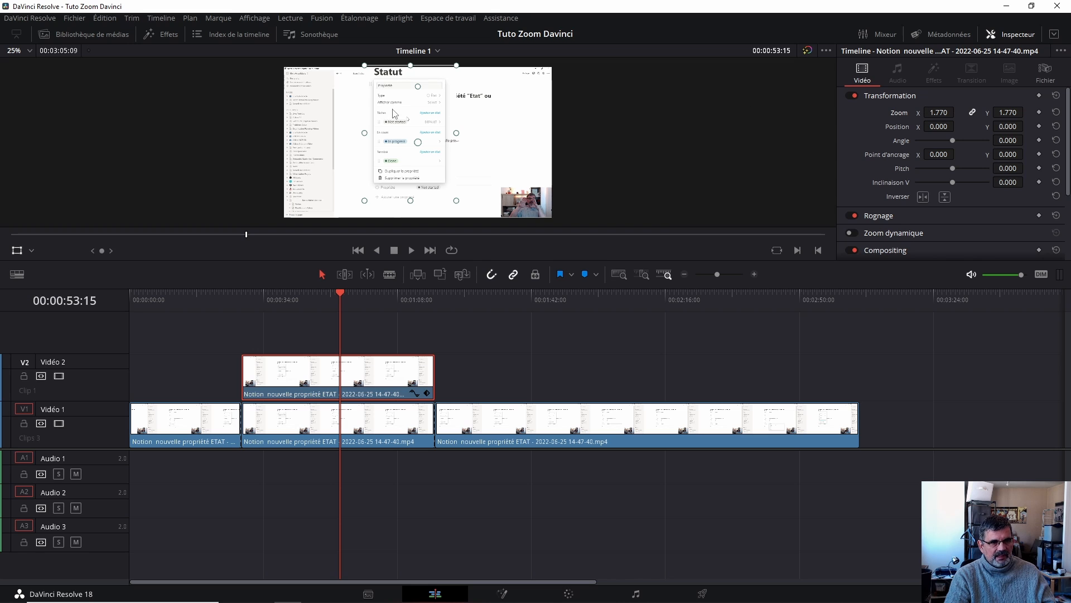
# - Move the zoomed Video 2 clip in the viewer to a position of about X 40, Y -144
pyautogui.click(31, 250)
pyautogui.click(32, 250)
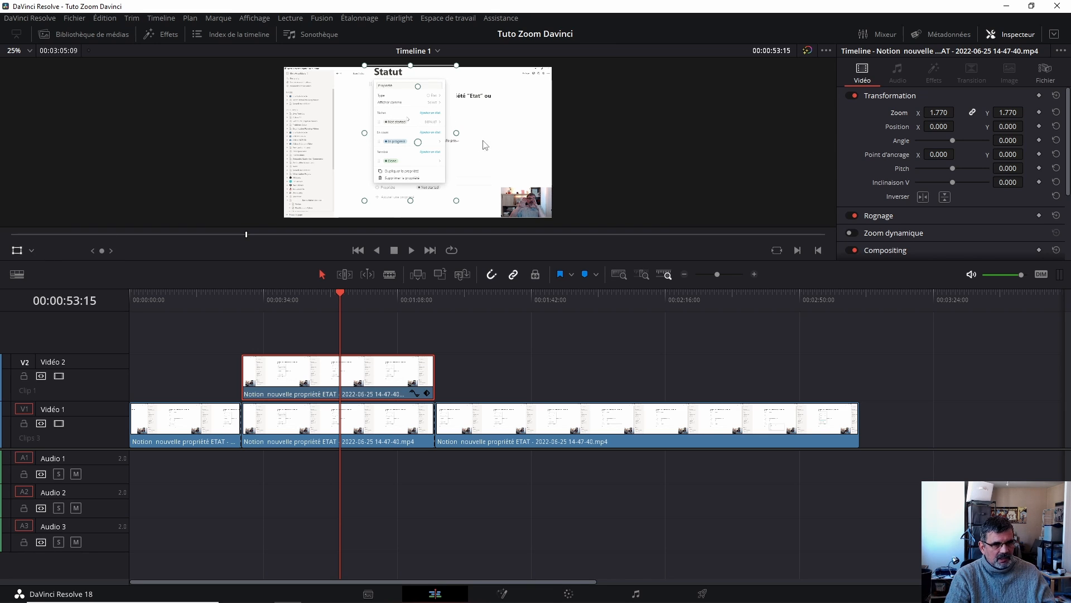
pyautogui.moveTo(416, 118); pyautogui.dragTo(421, 141)
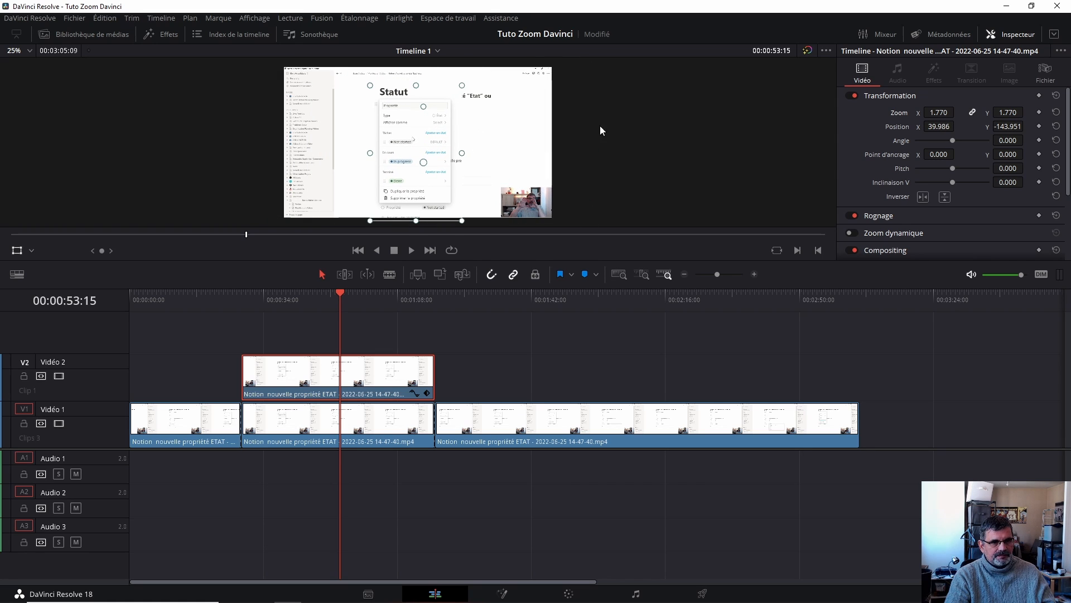
pyautogui.click(1013, 34)
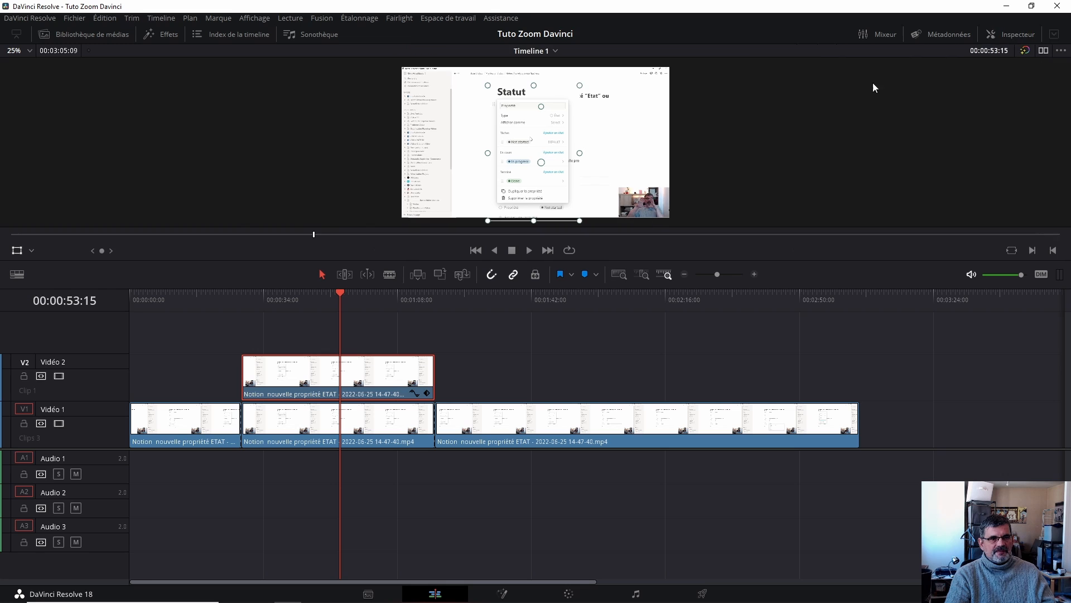
# - Play back the timeline around the Video 2 clip to preview the zoomed property panel
pyautogui.click(16, 253)
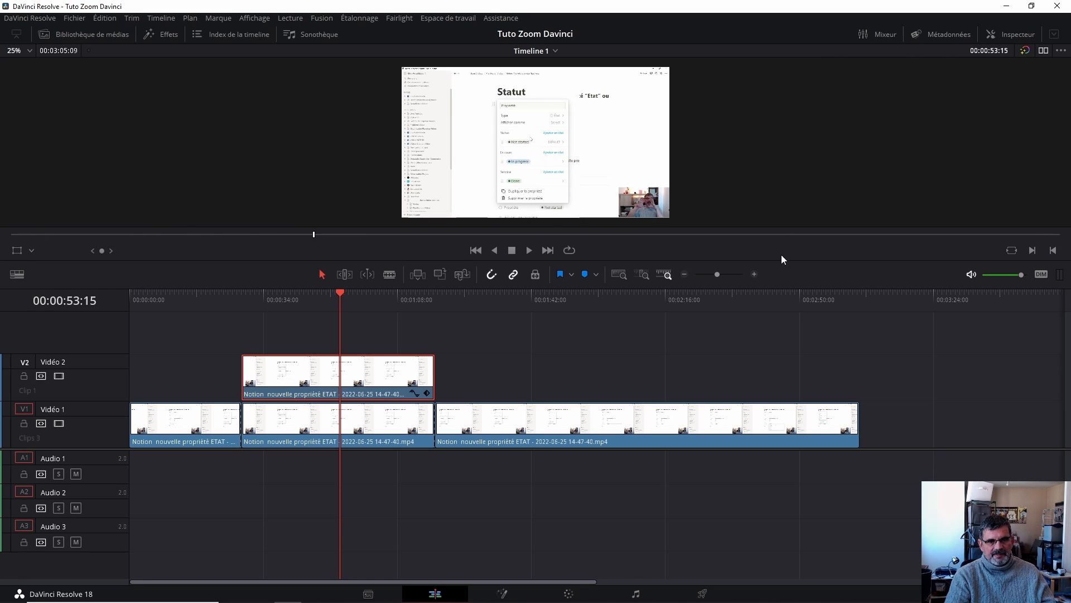
pyautogui.click(190, 296)
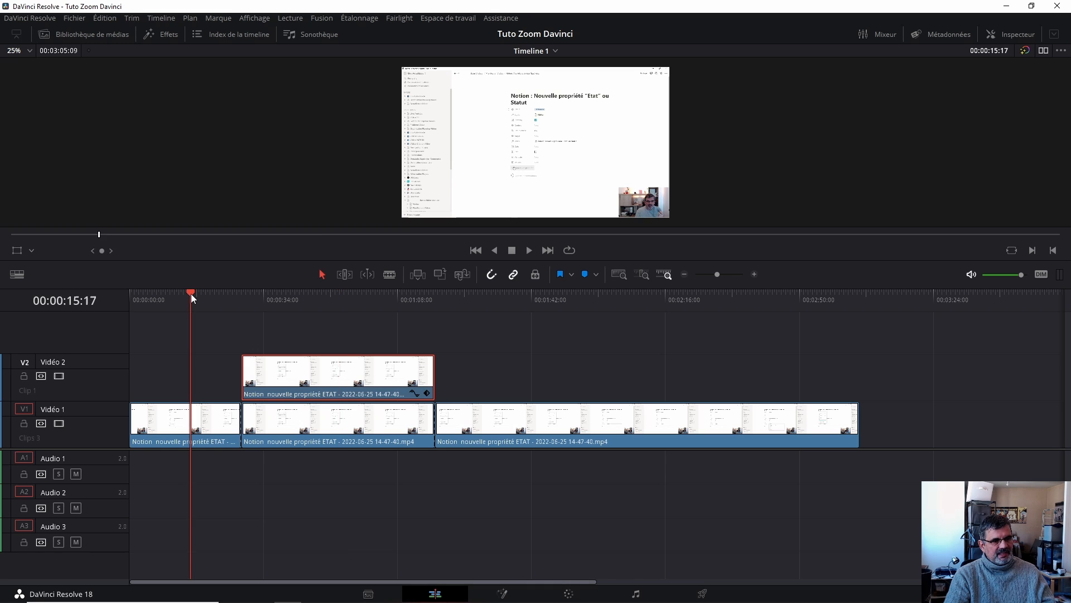
pyautogui.click(222, 296)
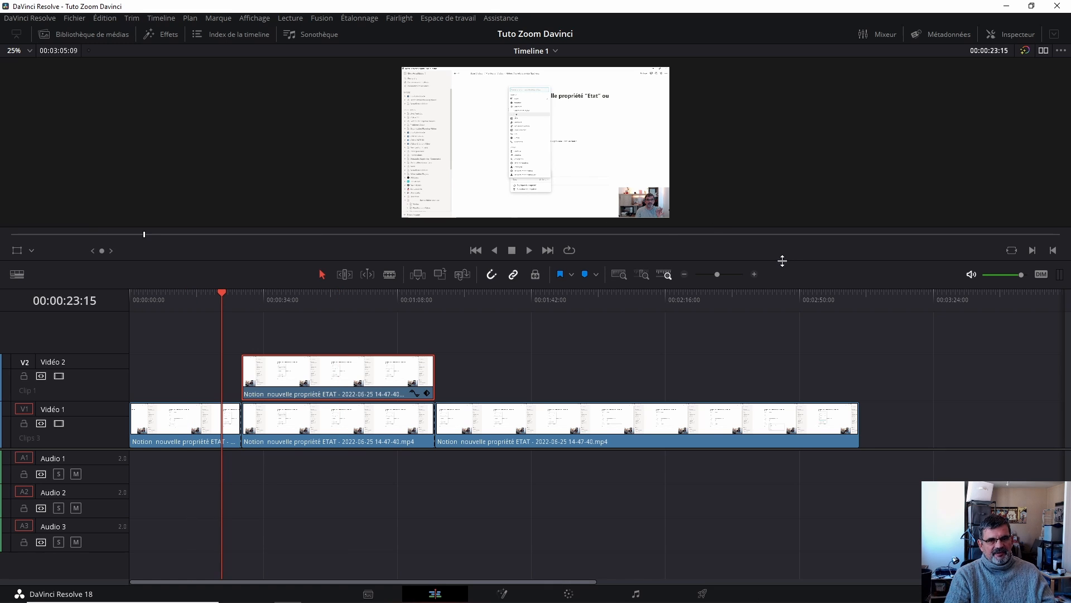
pyautogui.moveTo(782, 261); pyautogui.dragTo(782, 336)
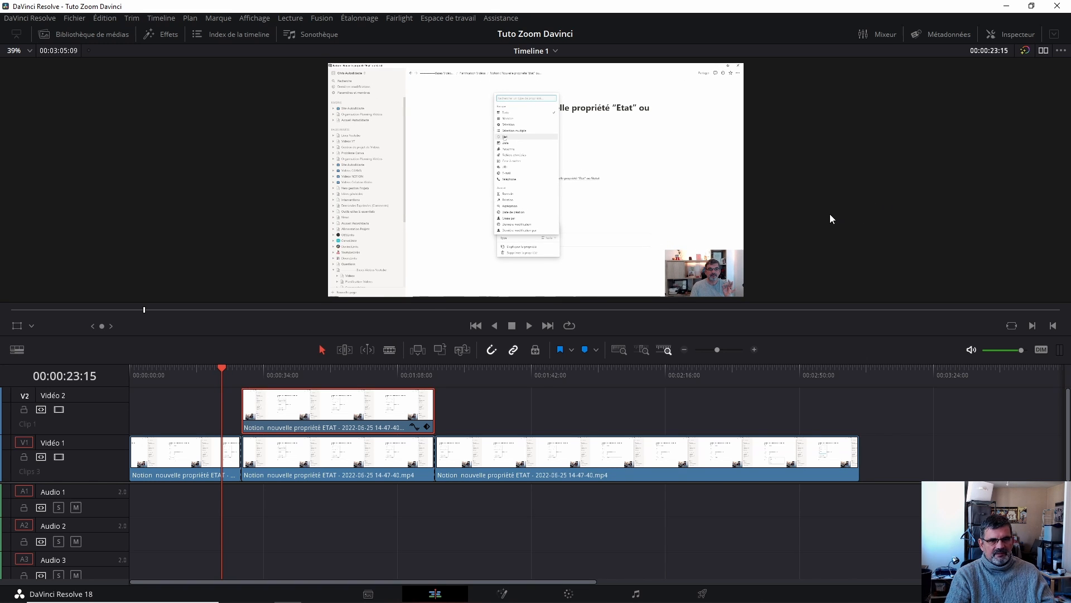
pyautogui.press('space')
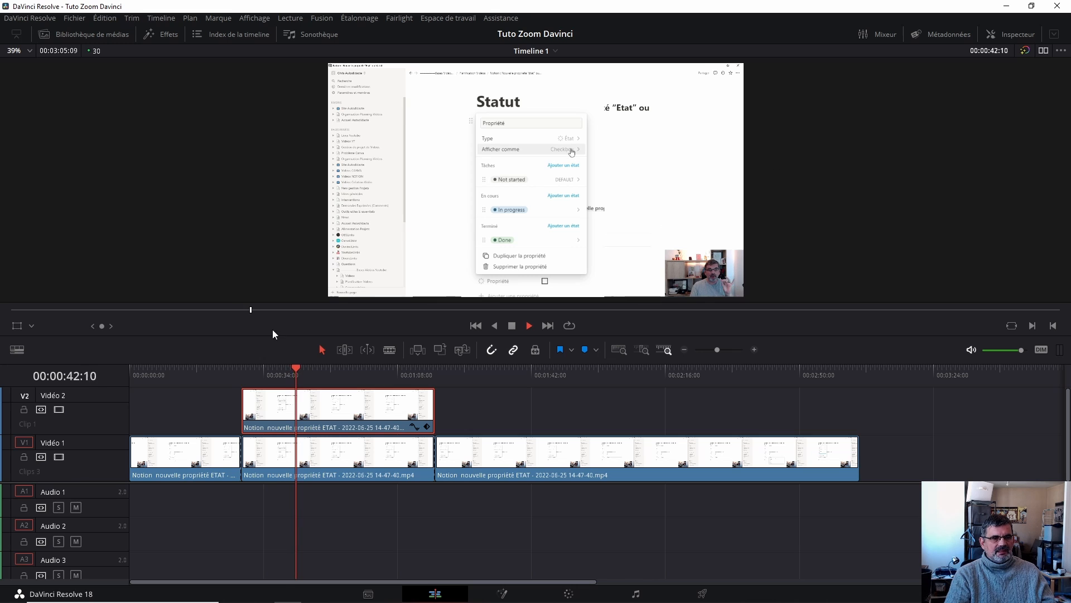
pyautogui.click(304, 369)
pyautogui.moveTo(315, 370); pyautogui.dragTo(417, 370)
pyautogui.press('space')
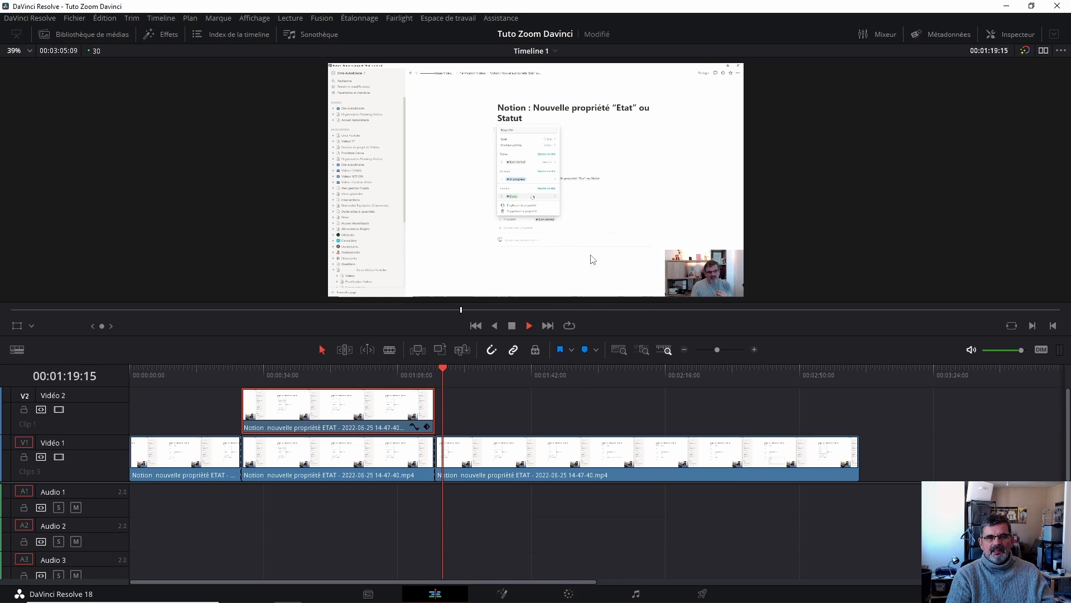
pyautogui.press('space')
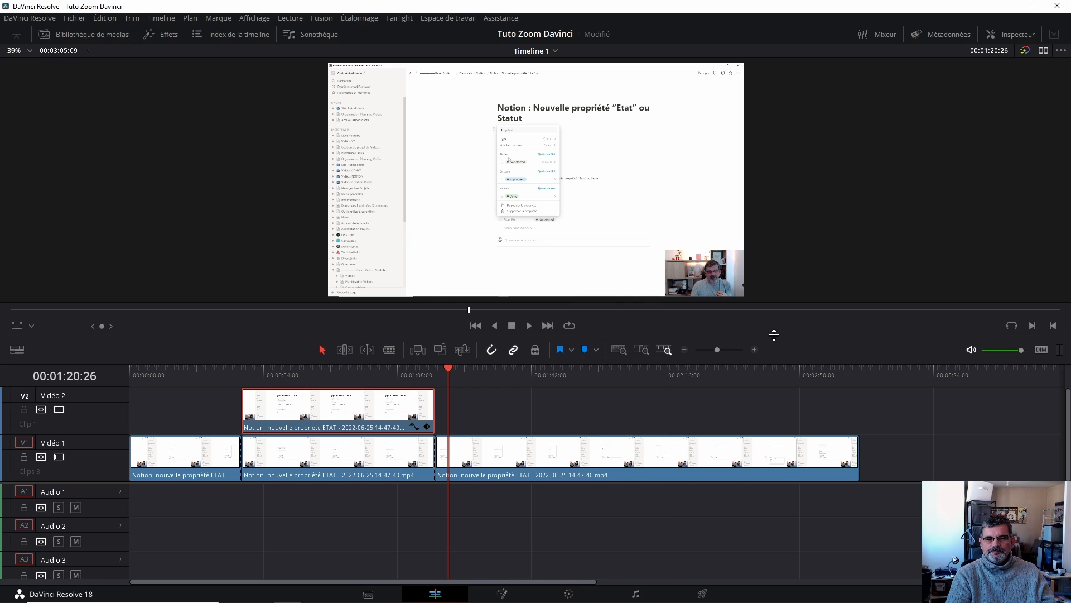
pyautogui.moveTo(774, 334); pyautogui.dragTo(787, 246)
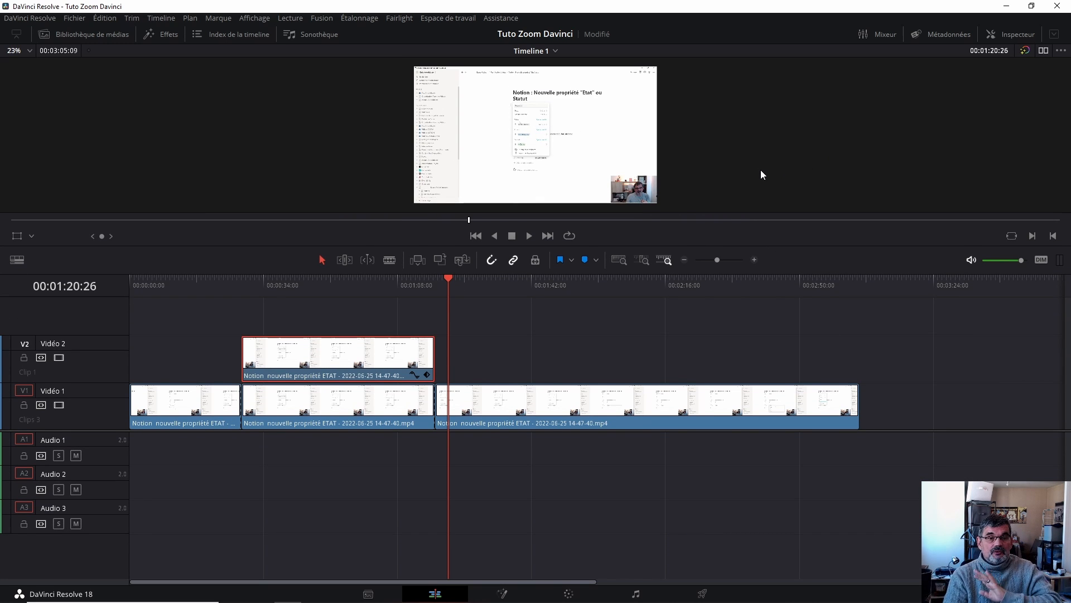
pyautogui.moveTo(760, 244); pyautogui.dragTo(761, 262)
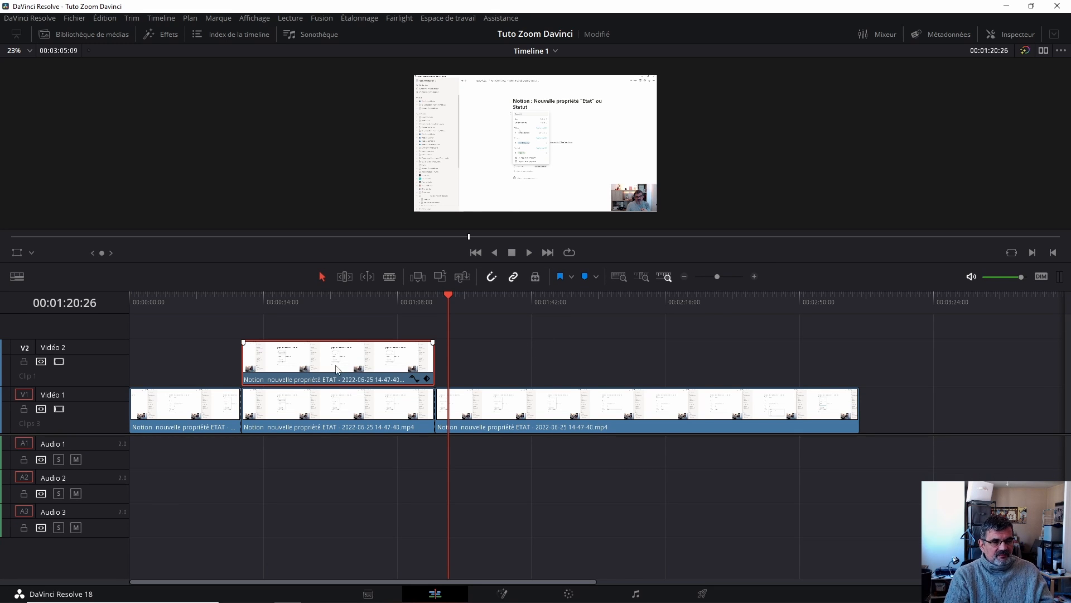
# - Split the last Video 1 clip at about 00:01:24:11 and again at about 00:01:48:18, then save the project
pyautogui.moveTo(449, 294); pyautogui.dragTo(462, 297)
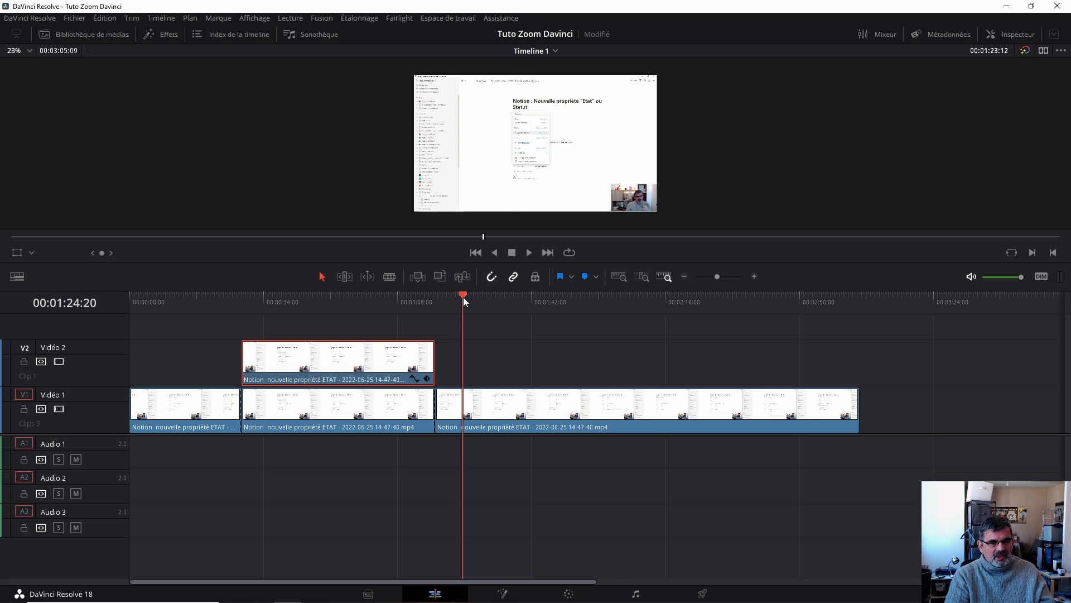
pyautogui.click(476, 412)
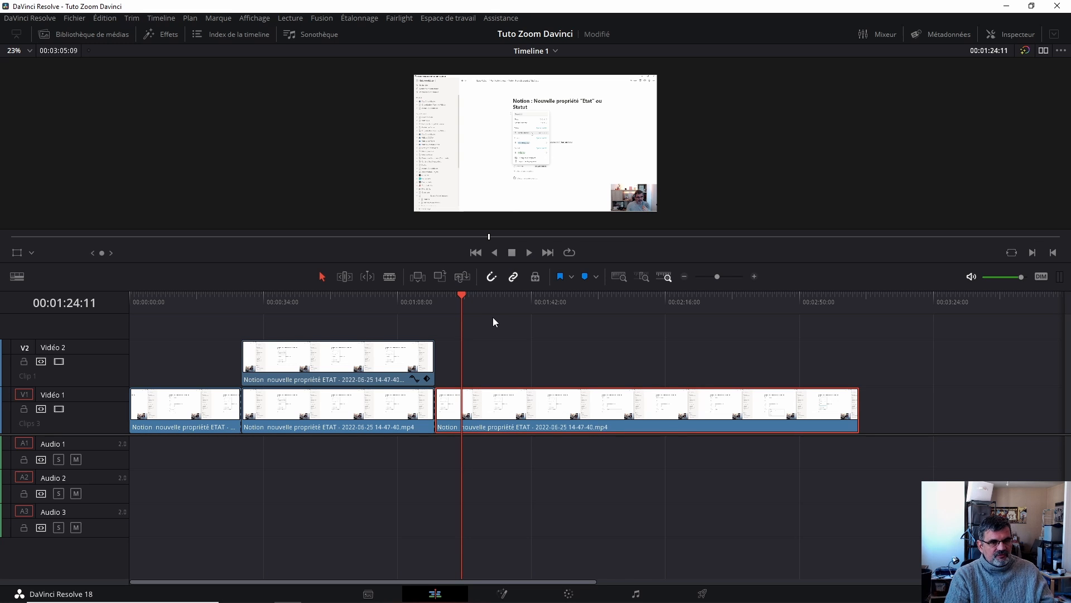
pyautogui.hotkey('ctrl', 'b')
pyautogui.moveTo(470, 291); pyautogui.dragTo(557, 293)
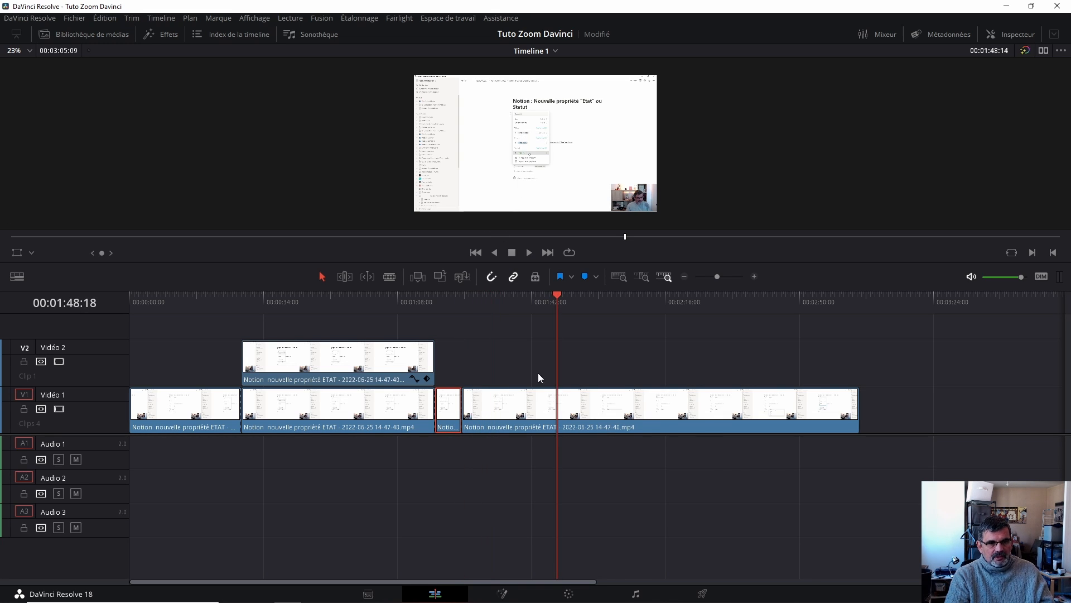
pyautogui.click(533, 409)
pyautogui.hotkey('ctrl', 'b')
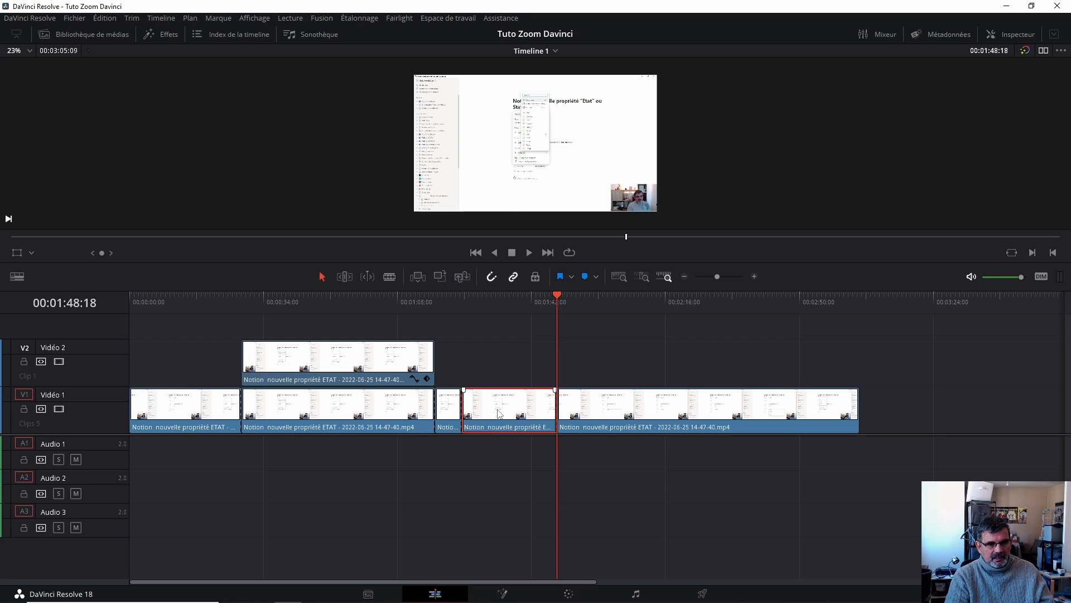
pyautogui.hotkey('ctrl', 's')
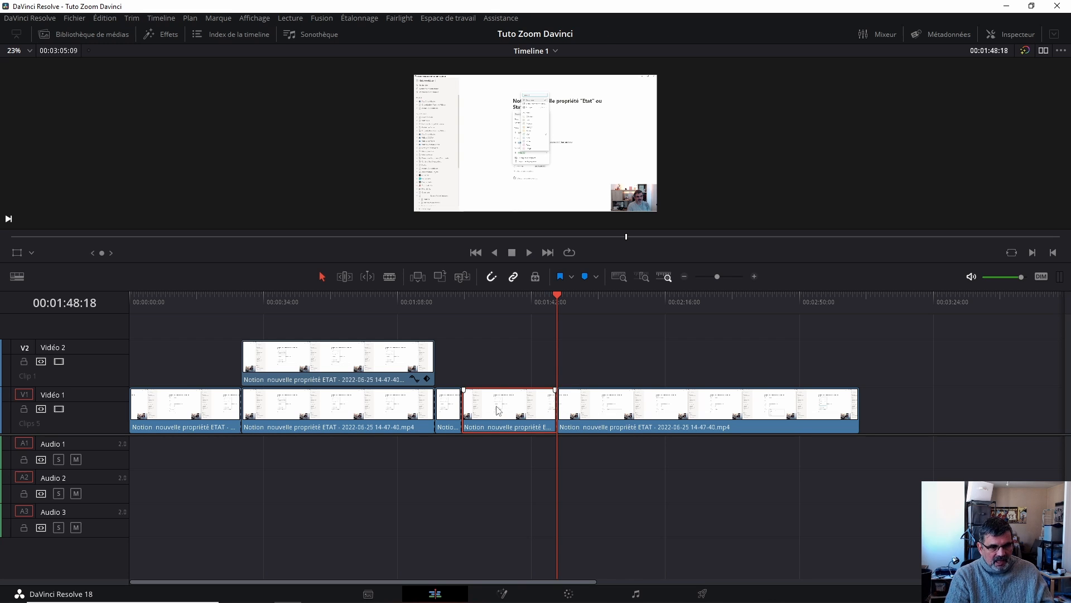
# - Copy the new Video 1 segment onto Video 2 above it and crop it down to the Notion page title
pyautogui.moveTo(496, 406); pyautogui.dragTo(518, 343)
pyautogui.click(508, 294)
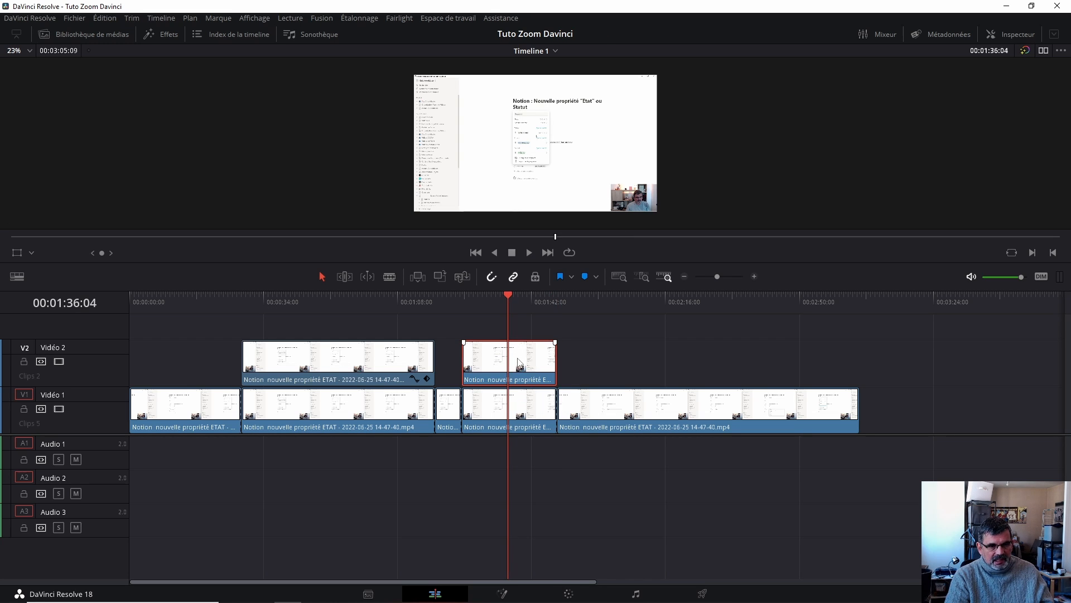
pyautogui.click(32, 252)
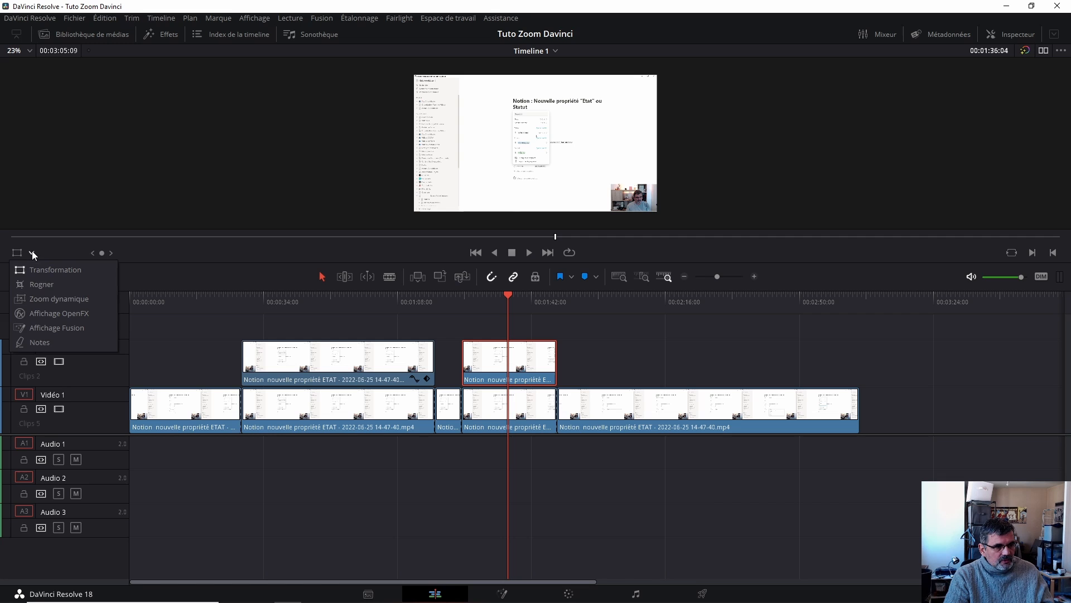
pyautogui.click(50, 286)
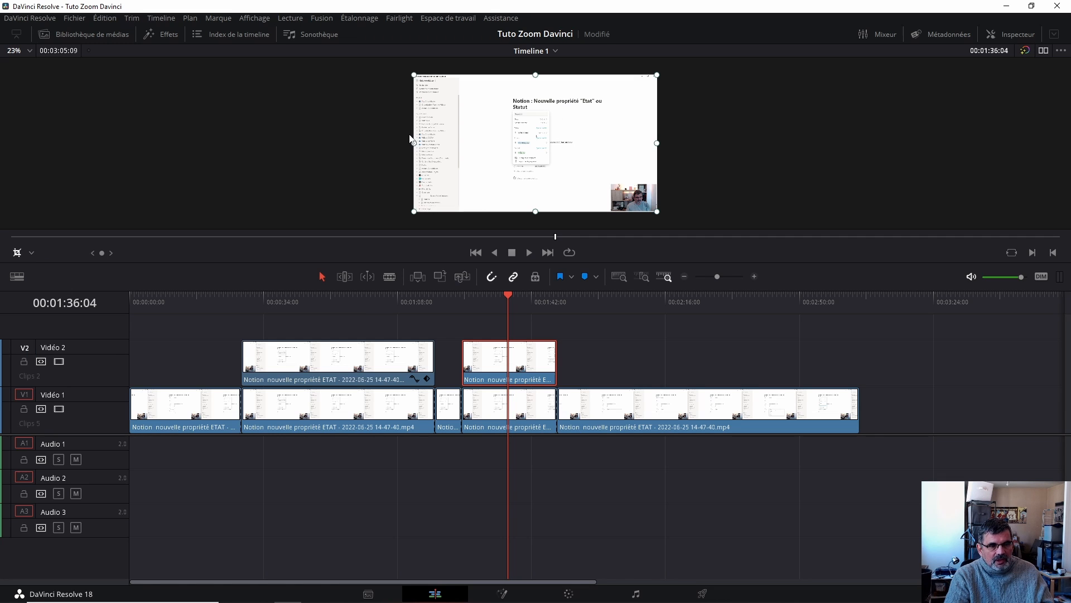
pyautogui.moveTo(414, 143); pyautogui.dragTo(505, 143)
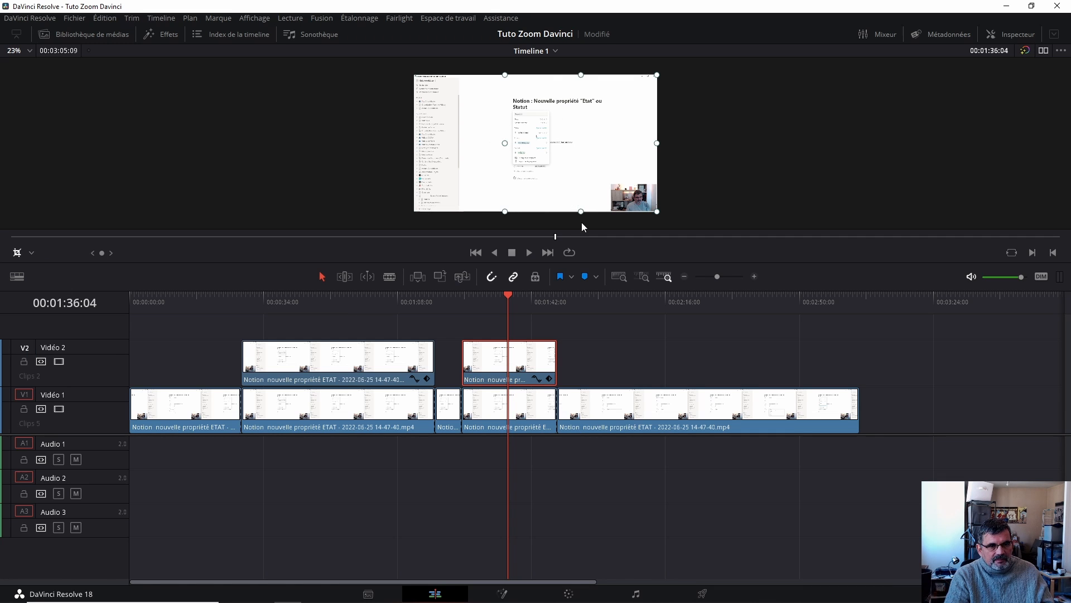
pyautogui.moveTo(581, 211); pyautogui.dragTo(567, 118)
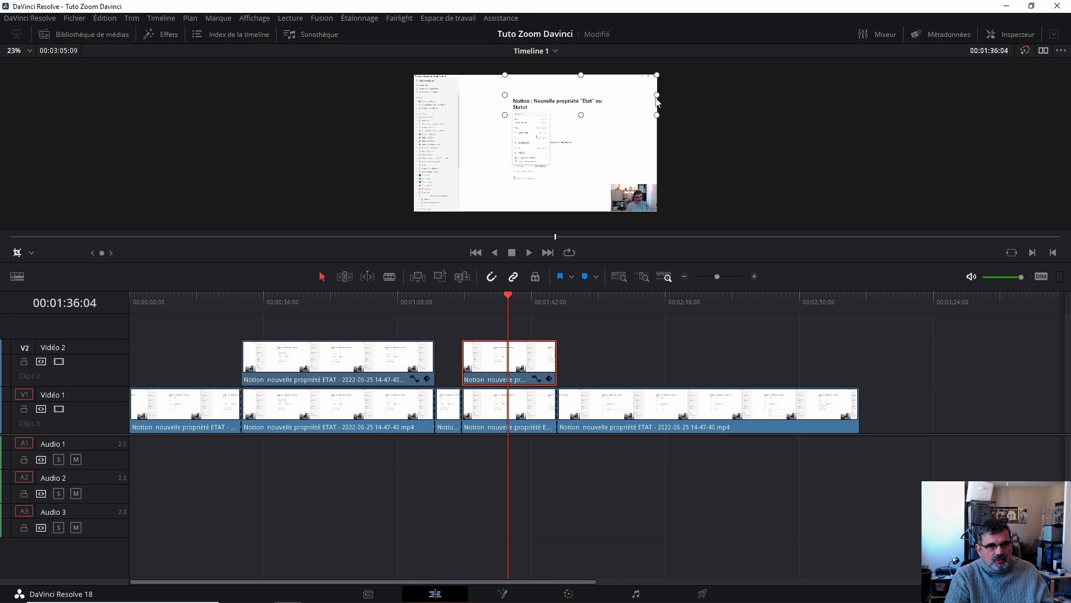
pyautogui.moveTo(658, 103); pyautogui.dragTo(608, 104)
pyautogui.moveTo(559, 77); pyautogui.dragTo(555, 98)
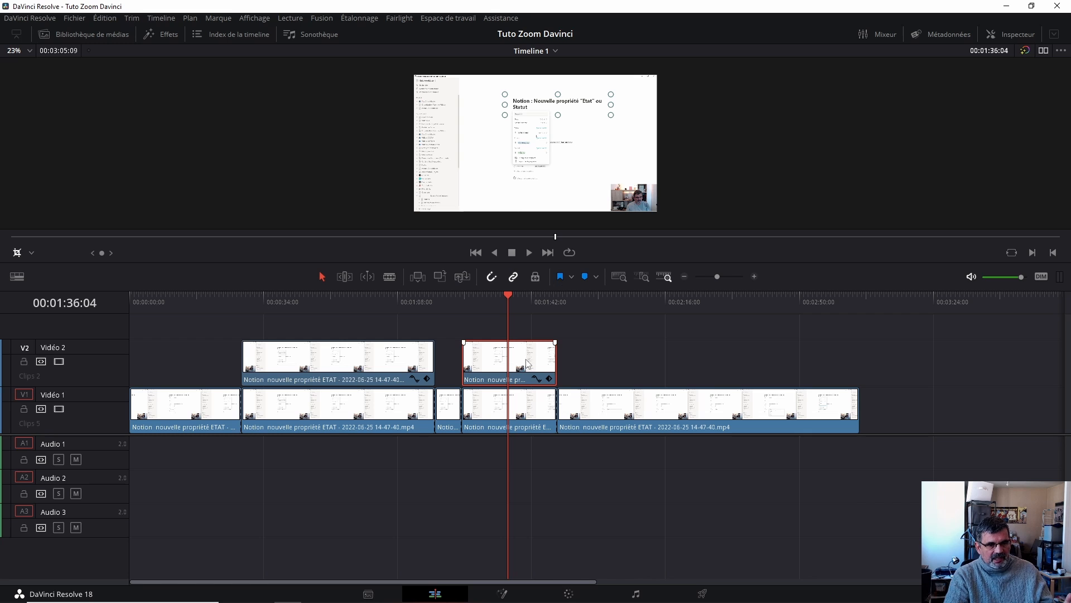
# - Set the cropped clip's Transformation zoom to 2.270 and save the project
pyautogui.click(1004, 35)
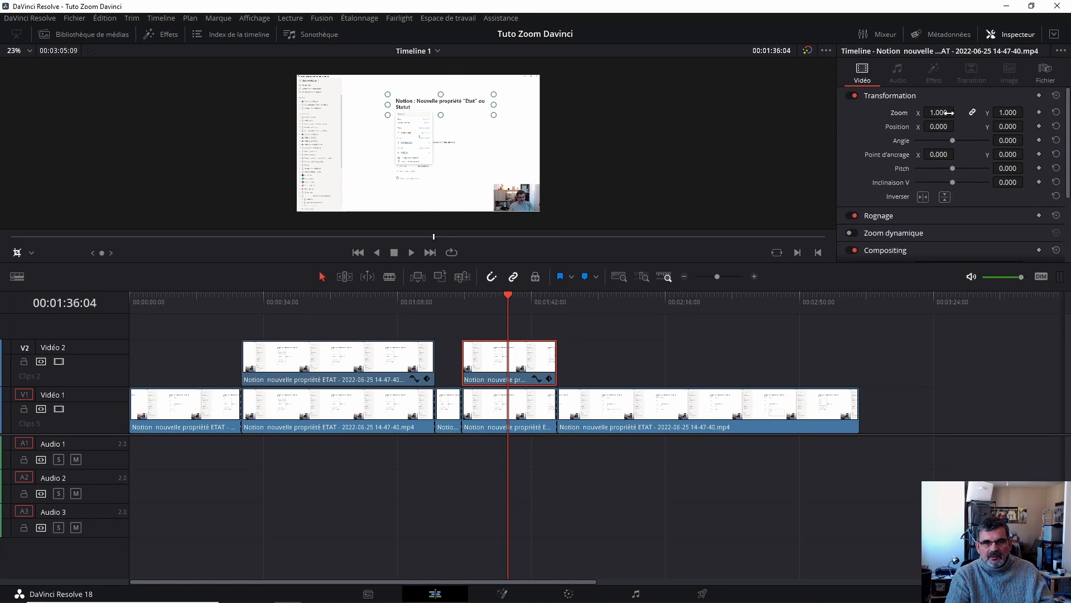
pyautogui.moveTo(939, 113); pyautogui.dragTo(1010, 113)
pyautogui.scroll(-9, 735, 120)
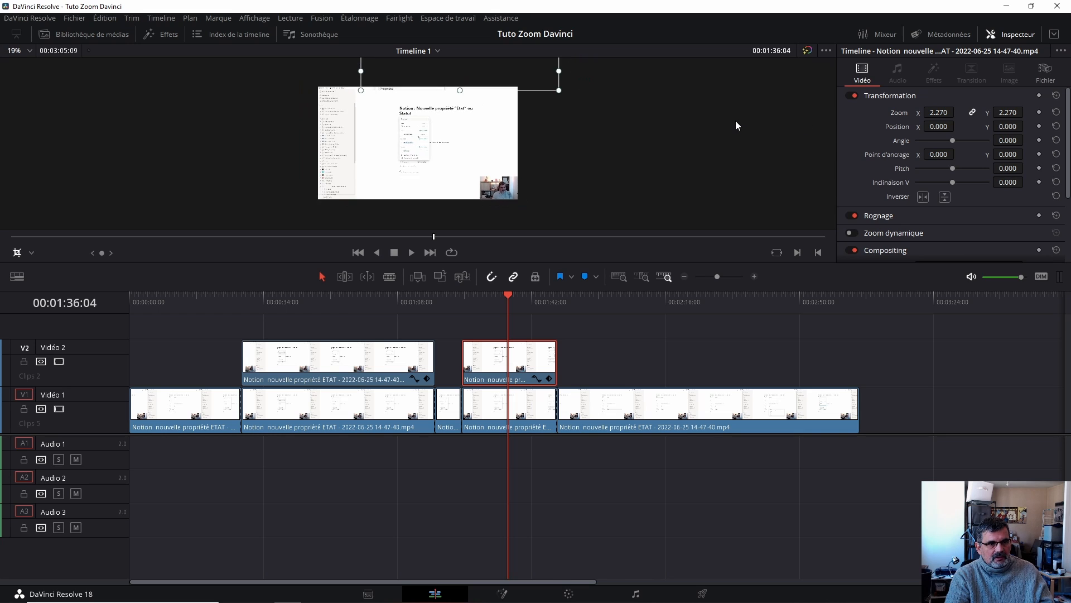
pyautogui.hotkey('ctrl', 's')
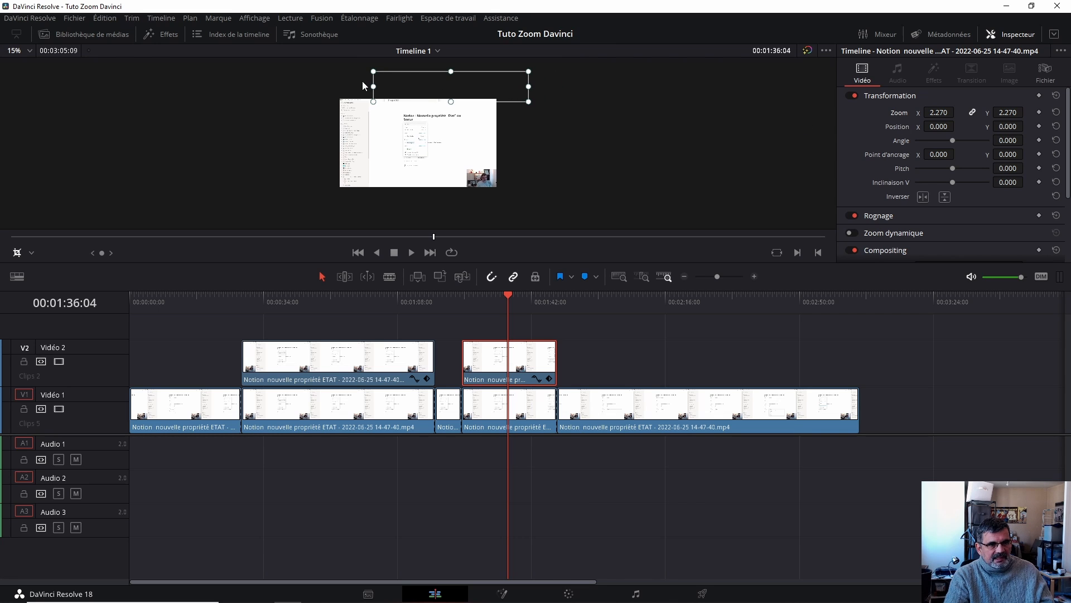
# - Move the zoomed title clip in the viewer to about X -321, Y -684 and save the project
pyautogui.click(32, 254)
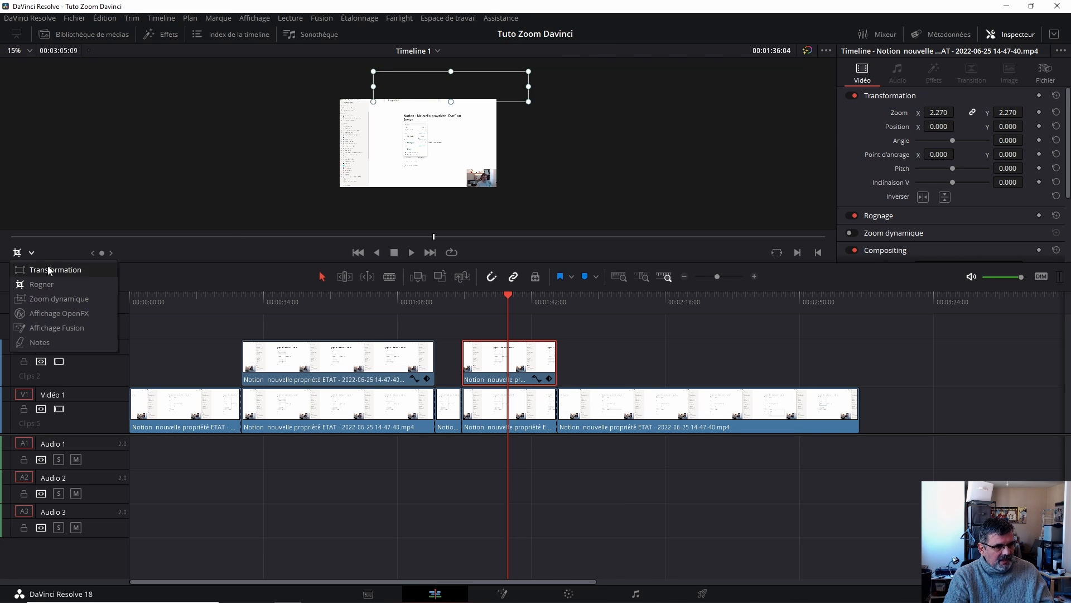
pyautogui.click(50, 275)
pyautogui.moveTo(466, 86); pyautogui.dragTo(441, 144)
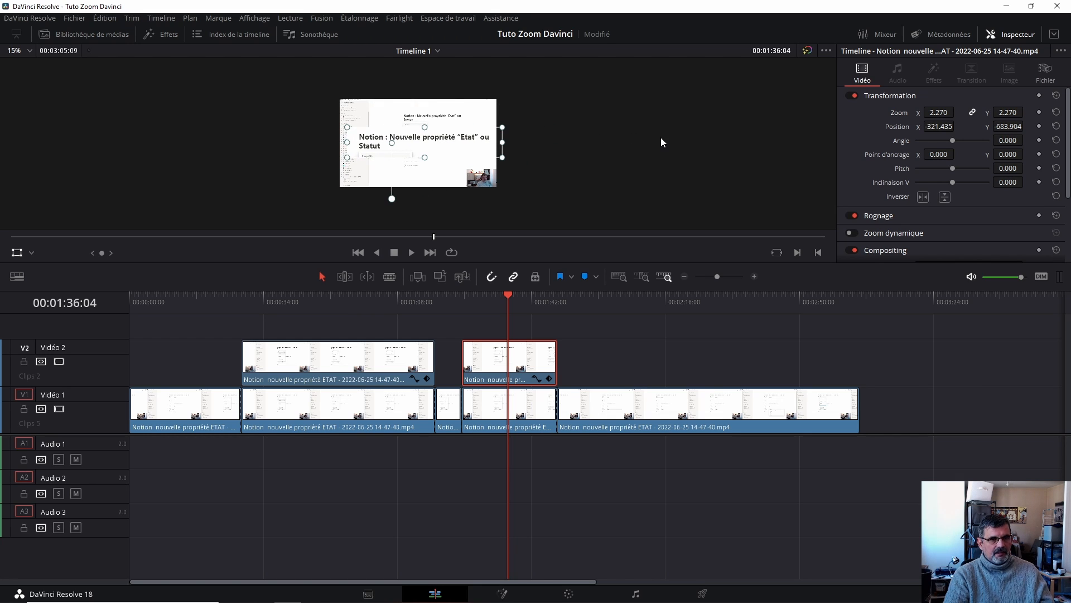
pyautogui.hotkey('ctrl', 's')
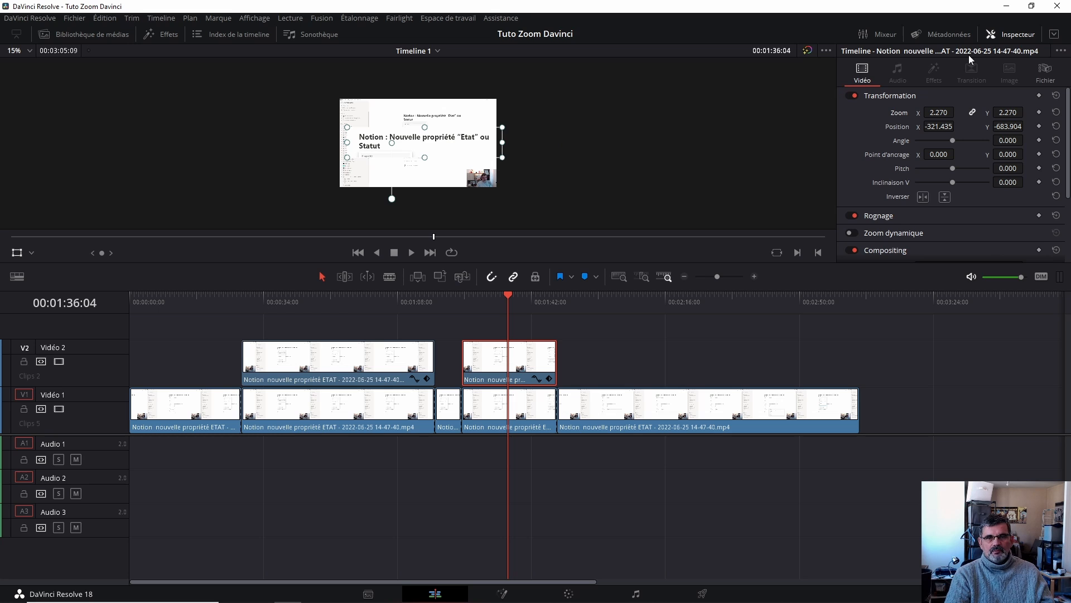
pyautogui.click(1014, 35)
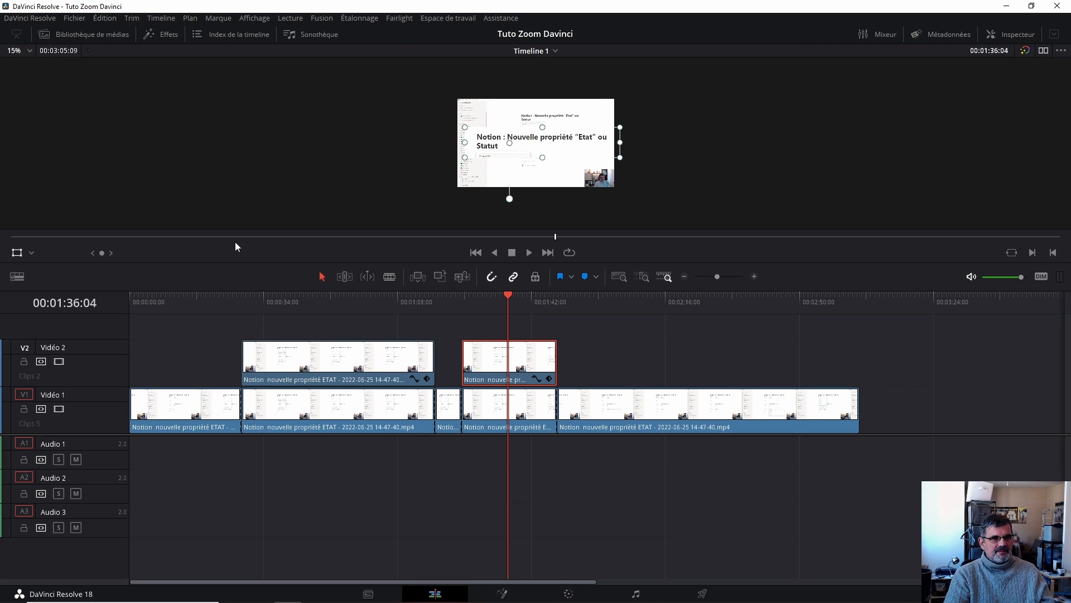
pyautogui.click(18, 257)
pyautogui.click(451, 296)
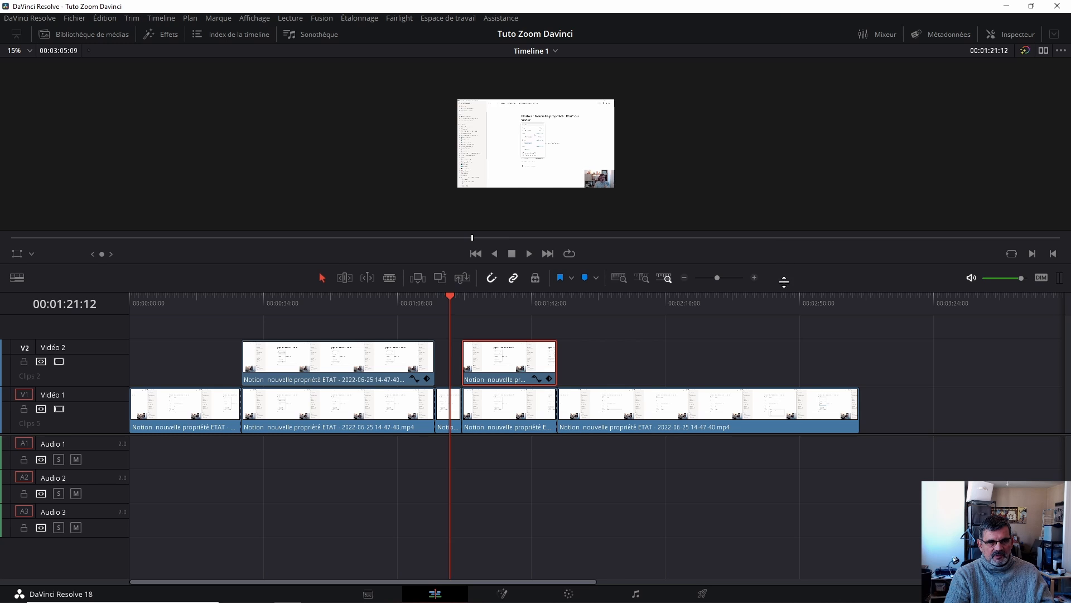
# - Enlarge the viewer and play back the zoomed title segment around 00:01:24:11 to review it
pyautogui.moveTo(785, 263); pyautogui.dragTo(790, 349)
pyautogui.scroll(5, 808, 237)
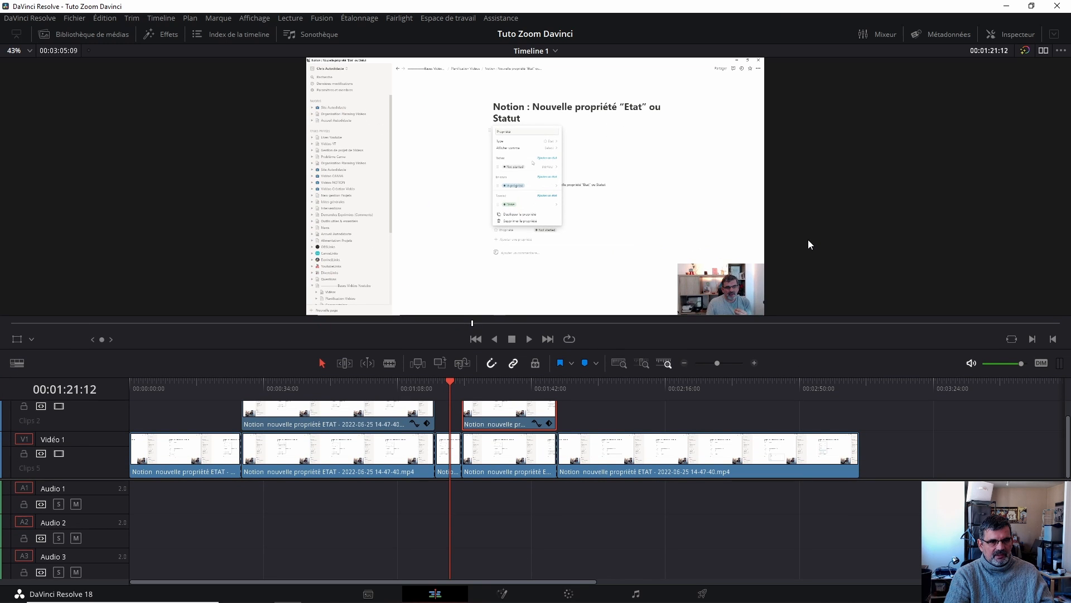
pyautogui.scroll(-1, 846, 240)
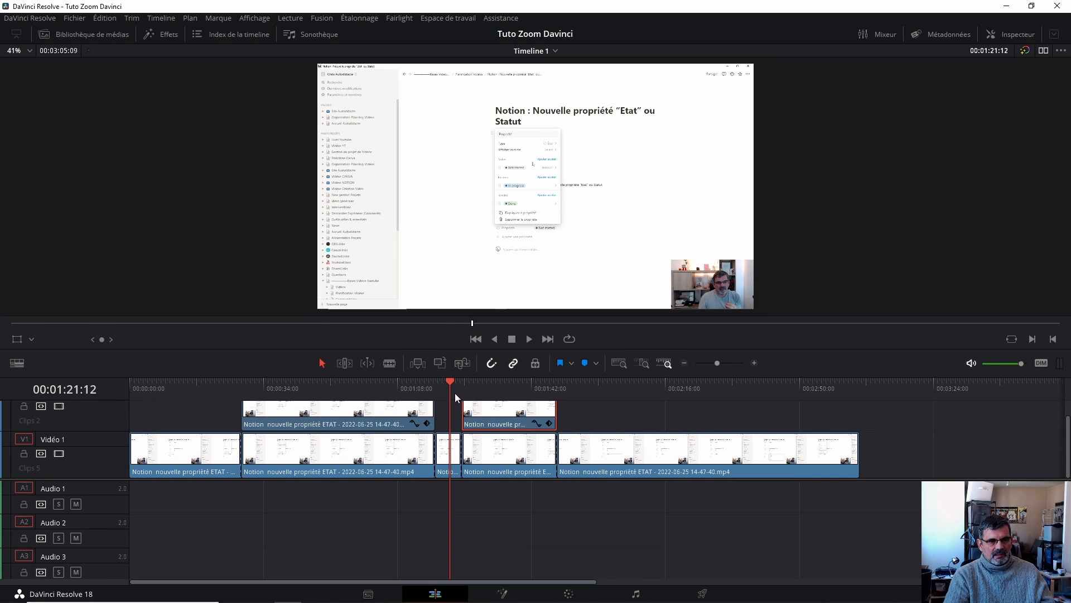
pyautogui.moveTo(457, 379); pyautogui.dragTo(451, 380)
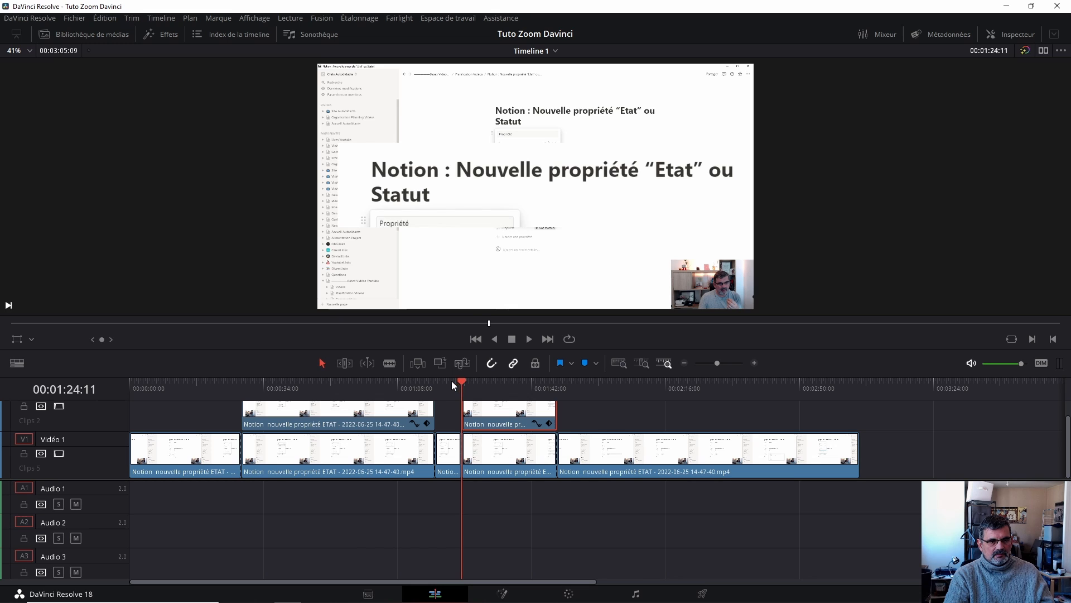
pyautogui.press('space')
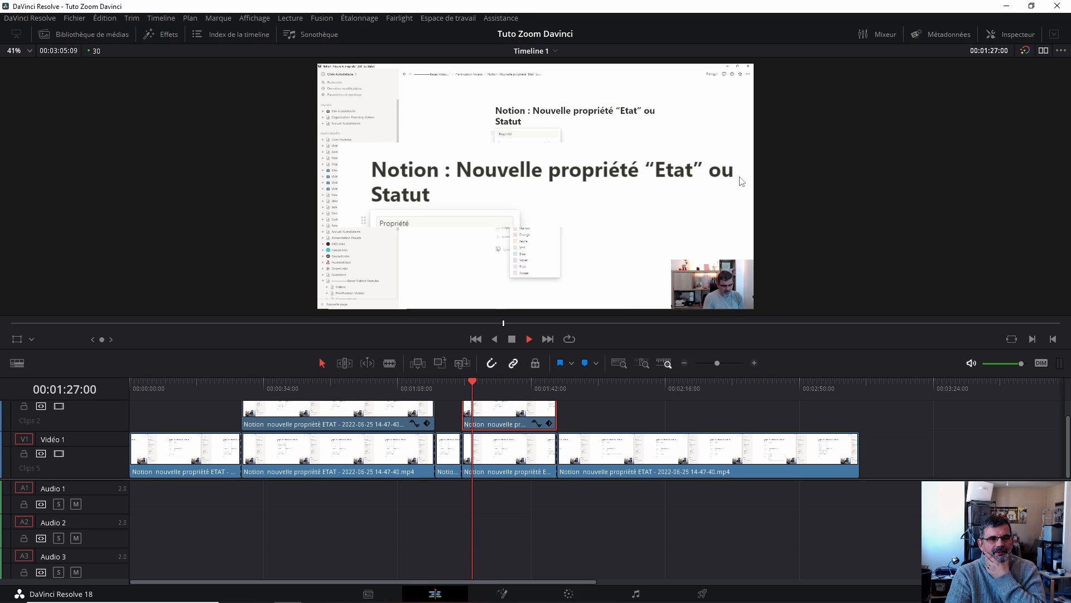
pyautogui.click(525, 381)
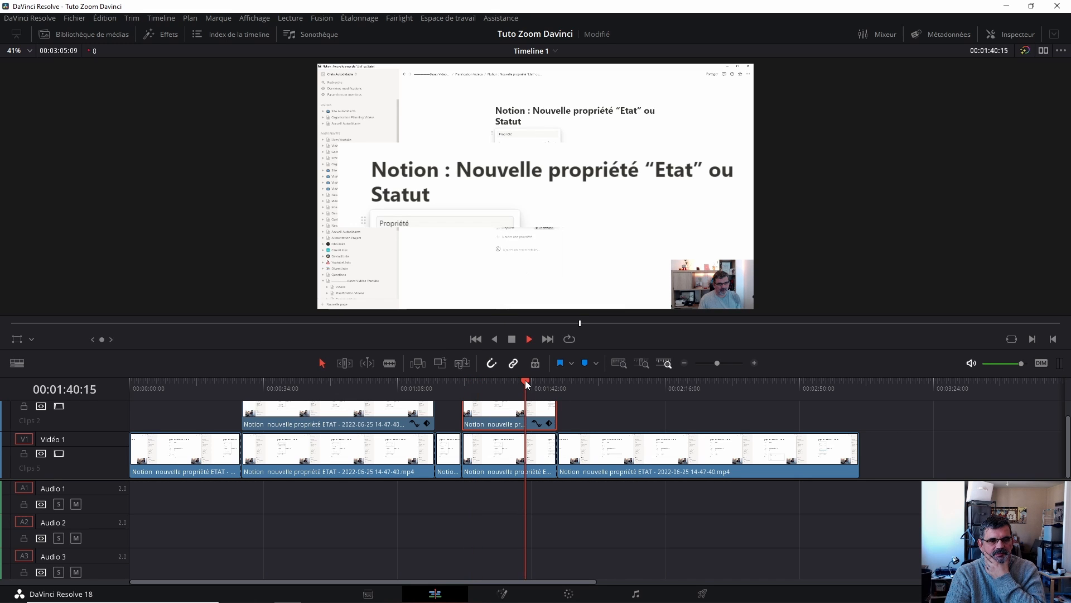
pyautogui.press('space')
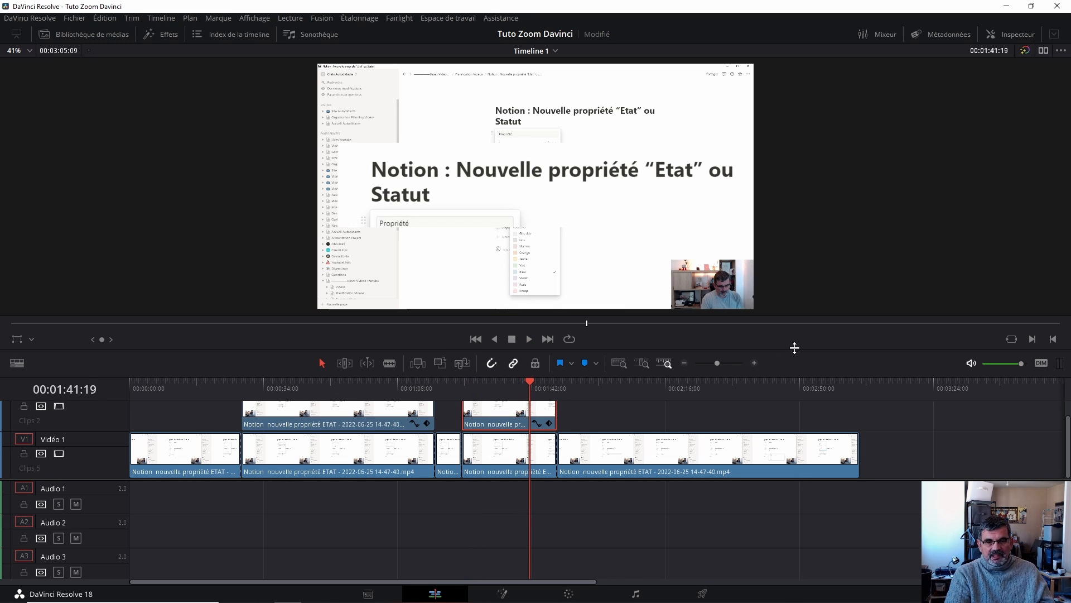
# - Copy the first Video 2 clip onto a new Video 3 track directly above it
pyautogui.moveTo(795, 347); pyautogui.dragTo(790, 205)
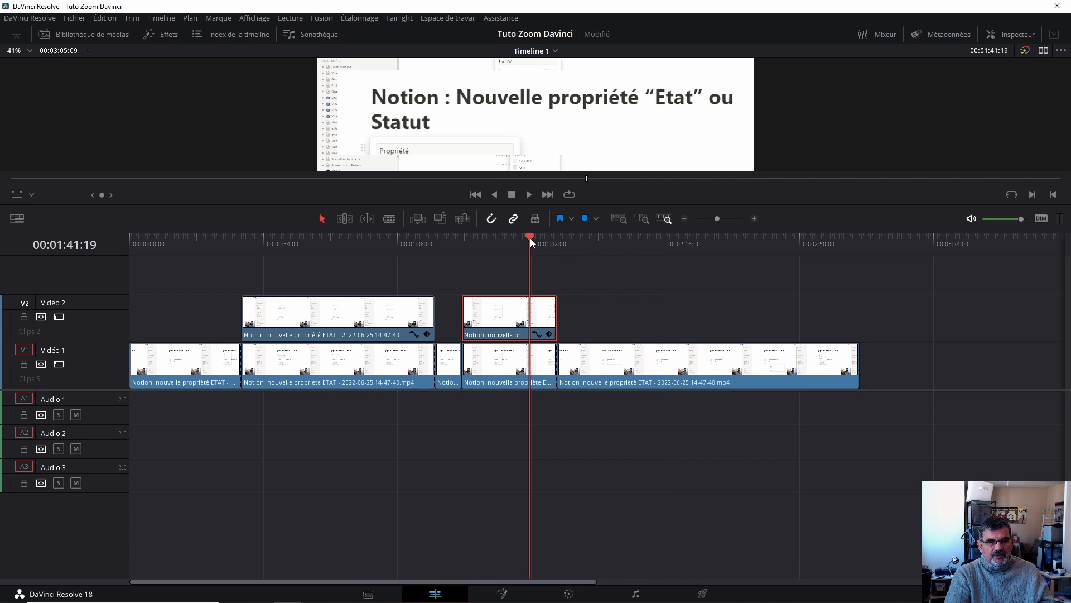
pyautogui.click(348, 243)
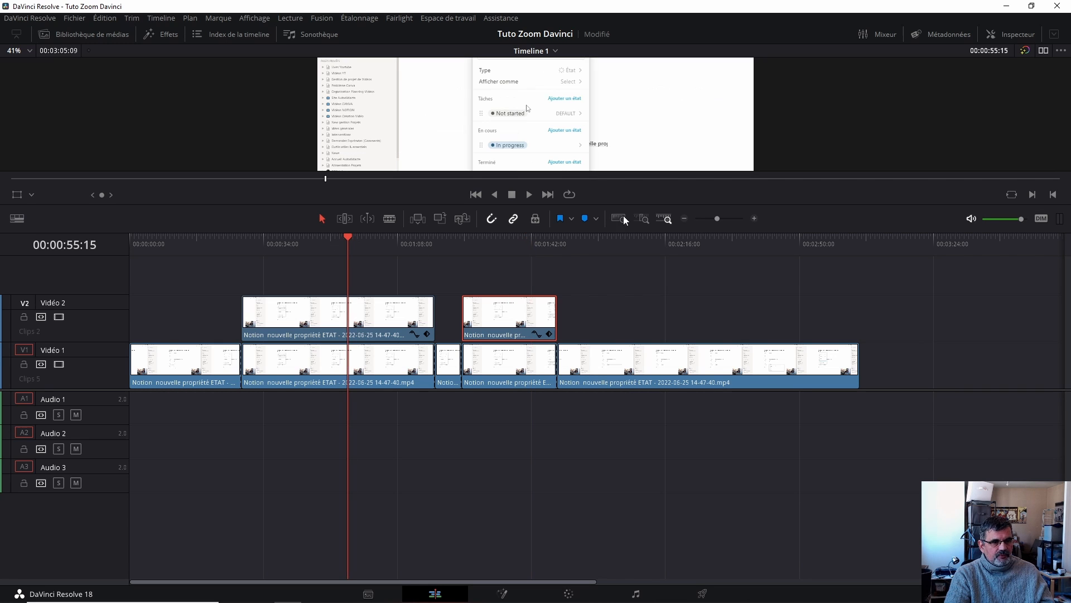
pyautogui.moveTo(783, 204); pyautogui.dragTo(783, 289)
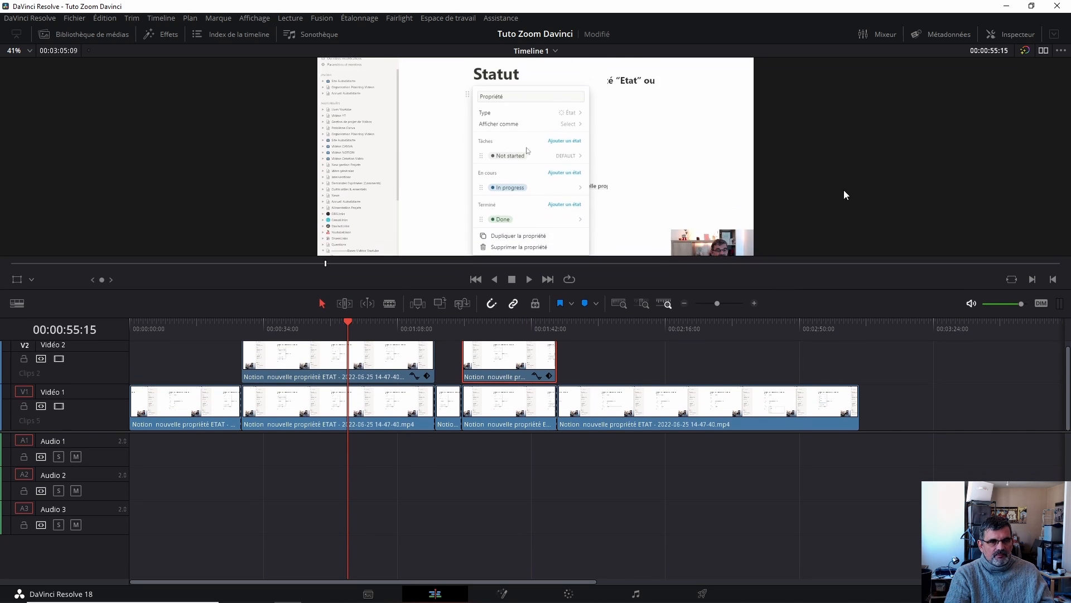
pyautogui.scroll(-1, 841, 179)
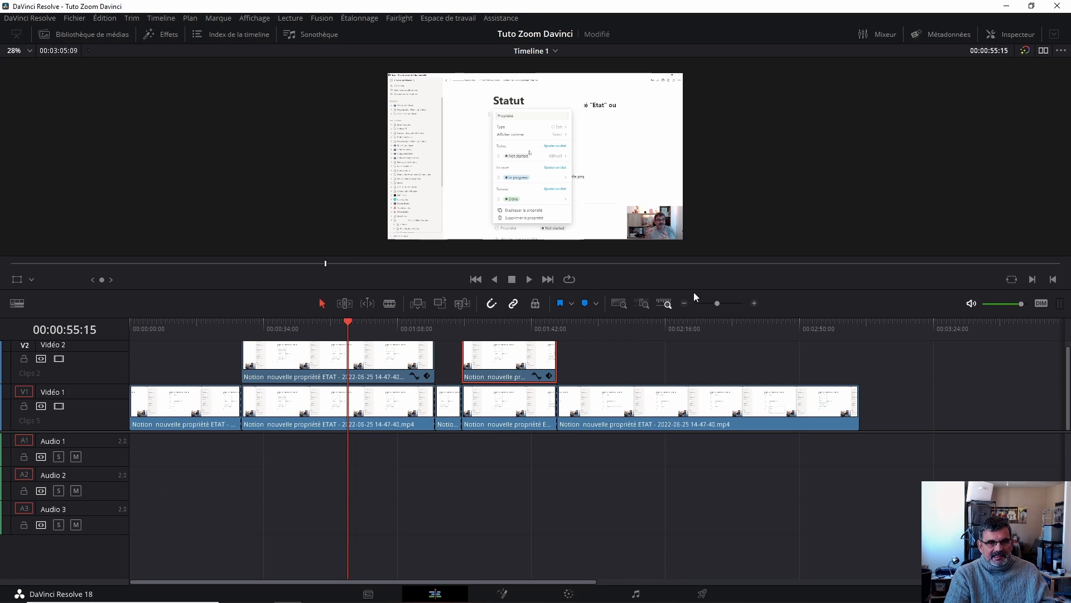
pyautogui.moveTo(694, 287); pyautogui.dragTo(687, 229)
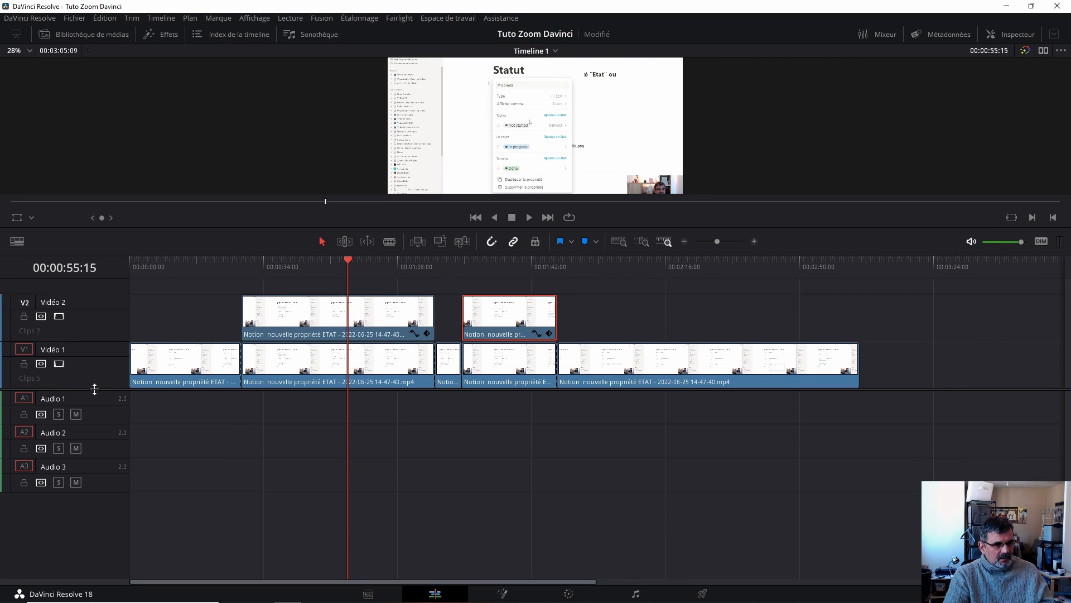
pyautogui.moveTo(94, 389); pyautogui.dragTo(79, 492)
pyautogui.click(369, 427)
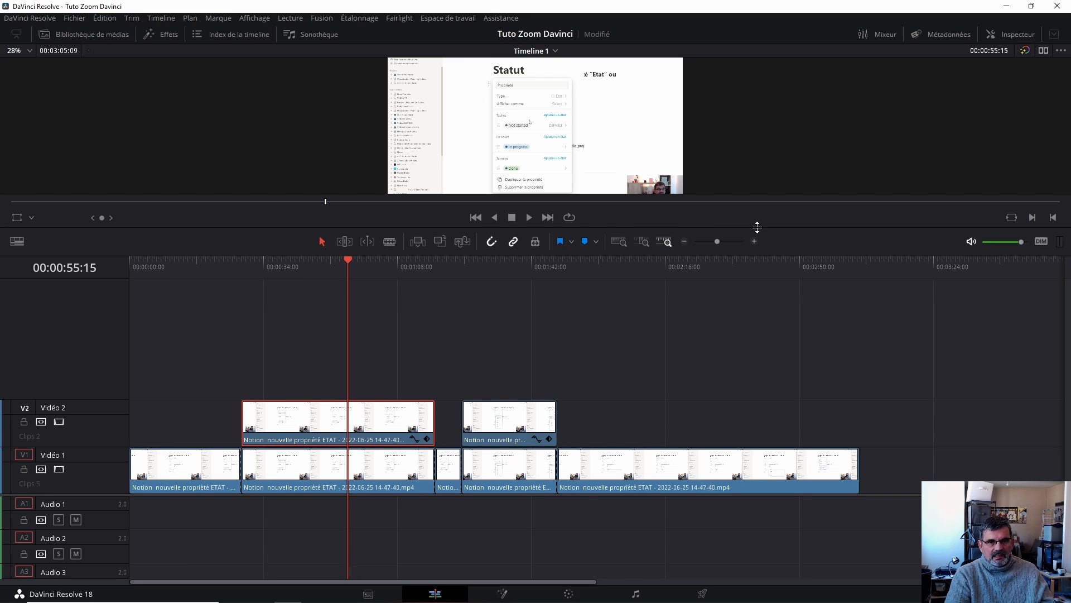
pyautogui.moveTo(757, 227); pyautogui.dragTo(767, 280)
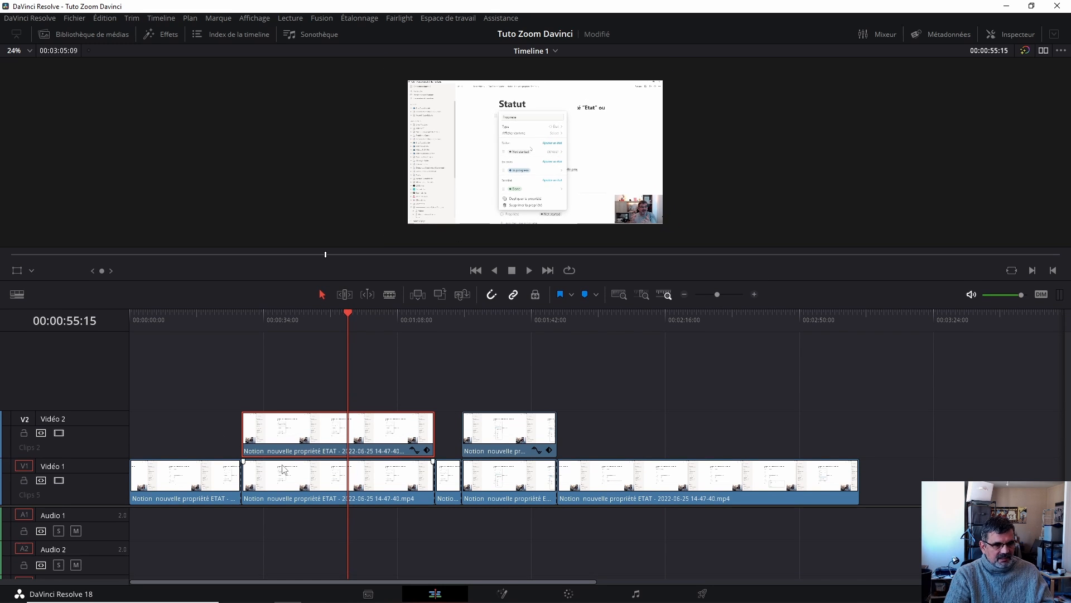
pyautogui.click(19, 274)
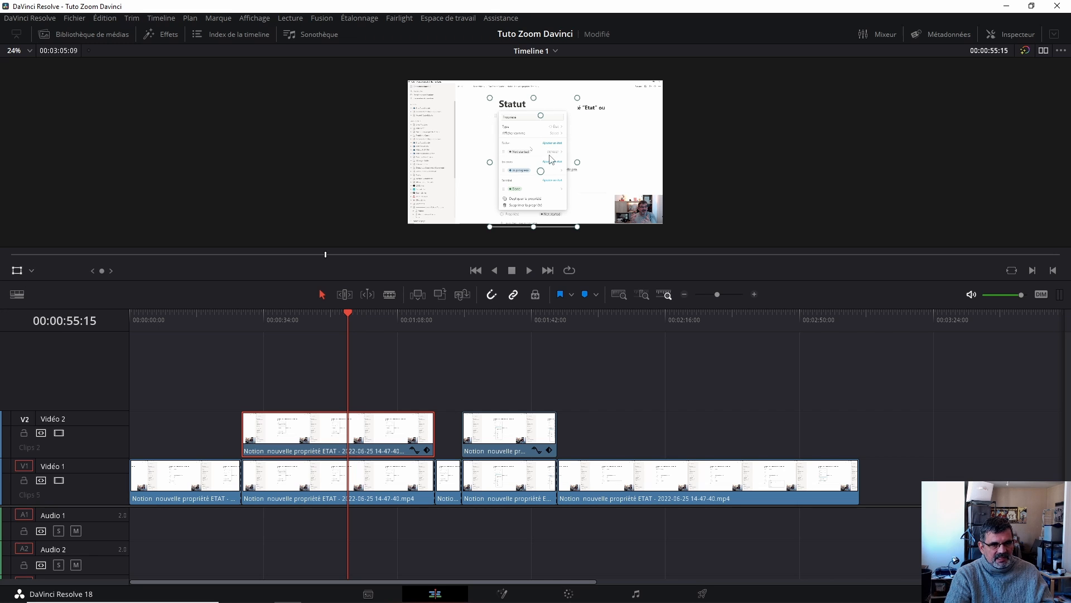
pyautogui.click(17, 271)
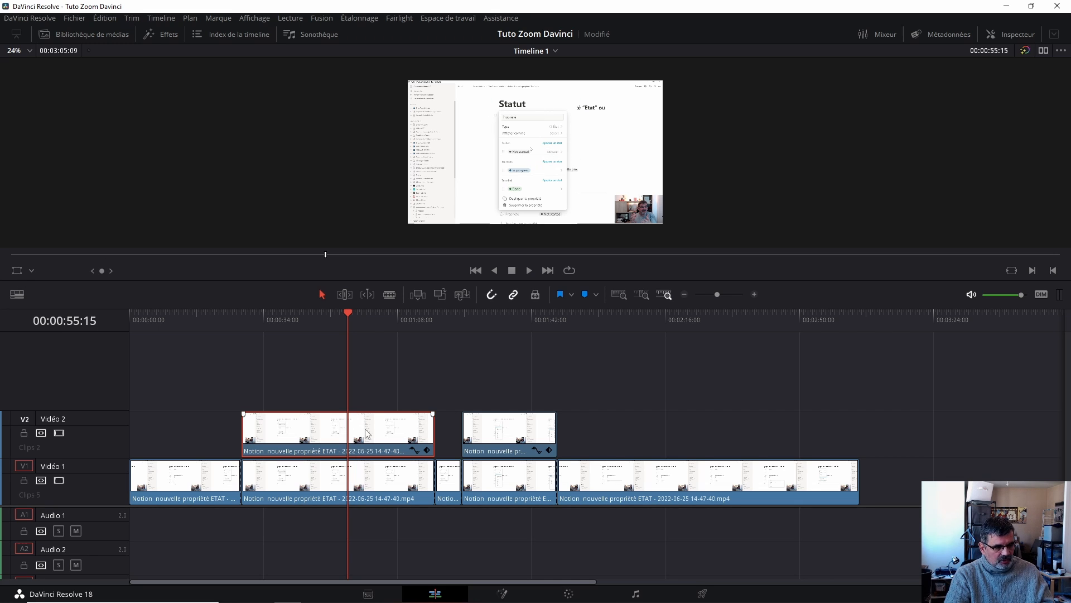
pyautogui.moveTo(365, 432); pyautogui.dragTo(370, 389)
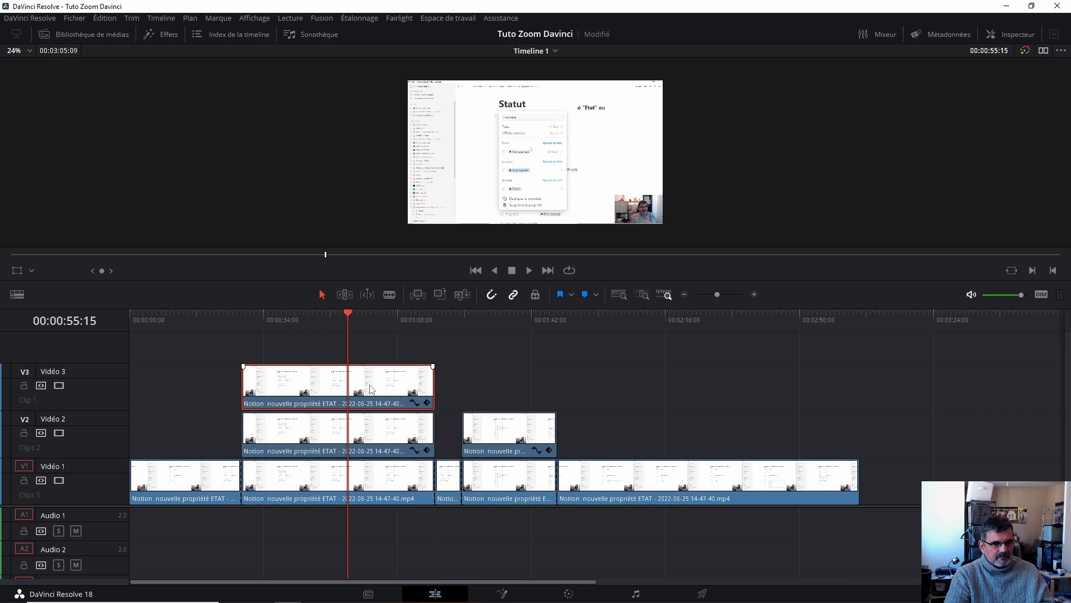
# - Crop the Video 3 clip from top and bottom down to a horizontal band around the Notion status options
pyautogui.click(32, 270)
pyautogui.click(45, 305)
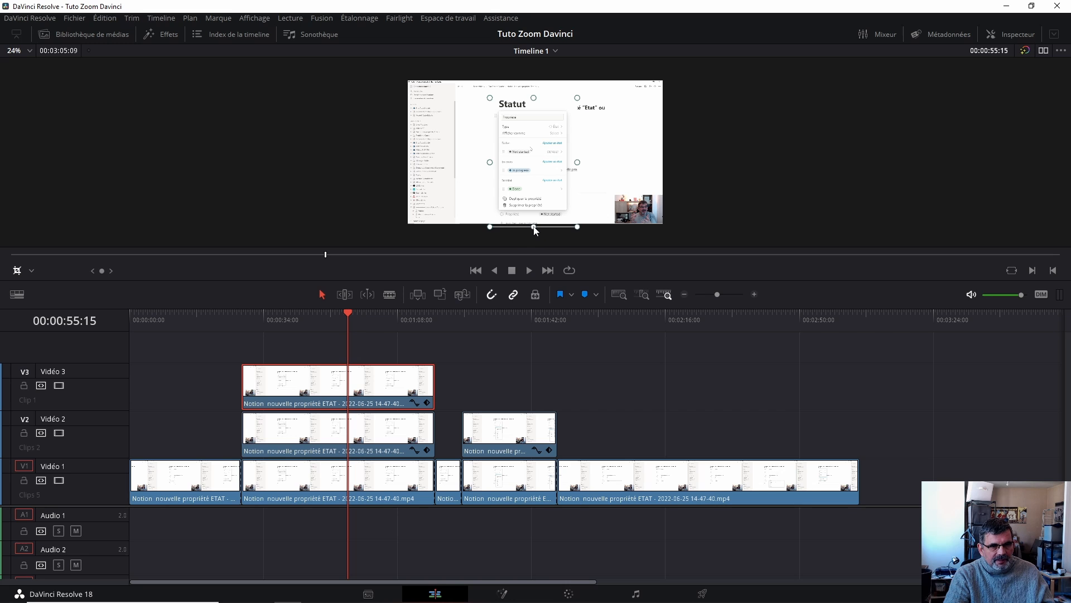
pyautogui.moveTo(534, 227); pyautogui.dragTo(534, 183)
pyautogui.moveTo(534, 96); pyautogui.dragTo(533, 152)
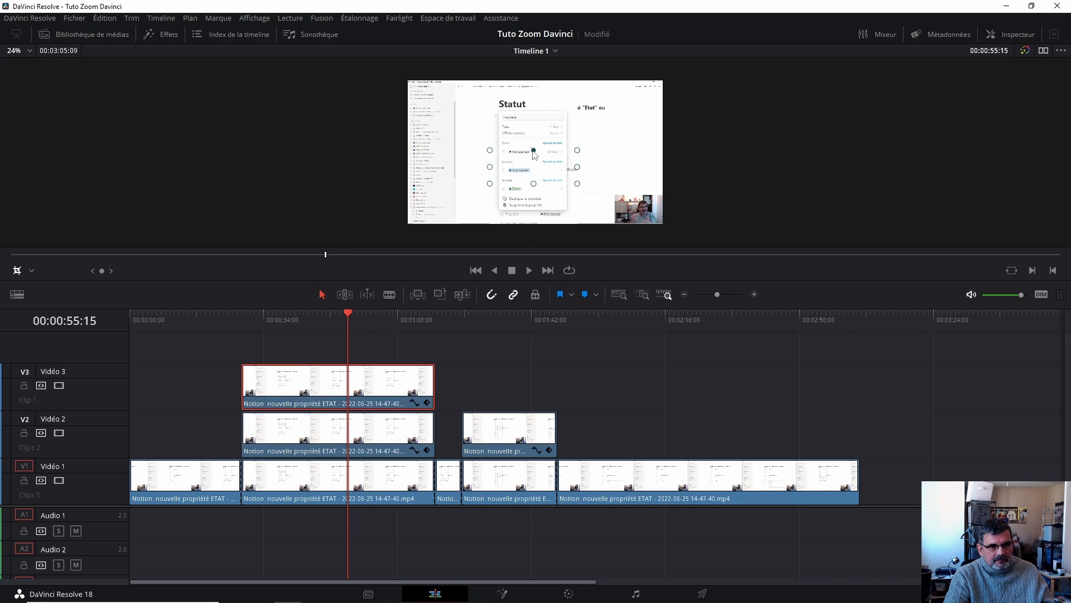
# - Set the Video 3 clip's Transformation zoom to 3.960 and move it in the viewer to about X 863, Y -102
pyautogui.click(1010, 38)
pyautogui.moveTo(933, 113); pyautogui.dragTo(965, 112)
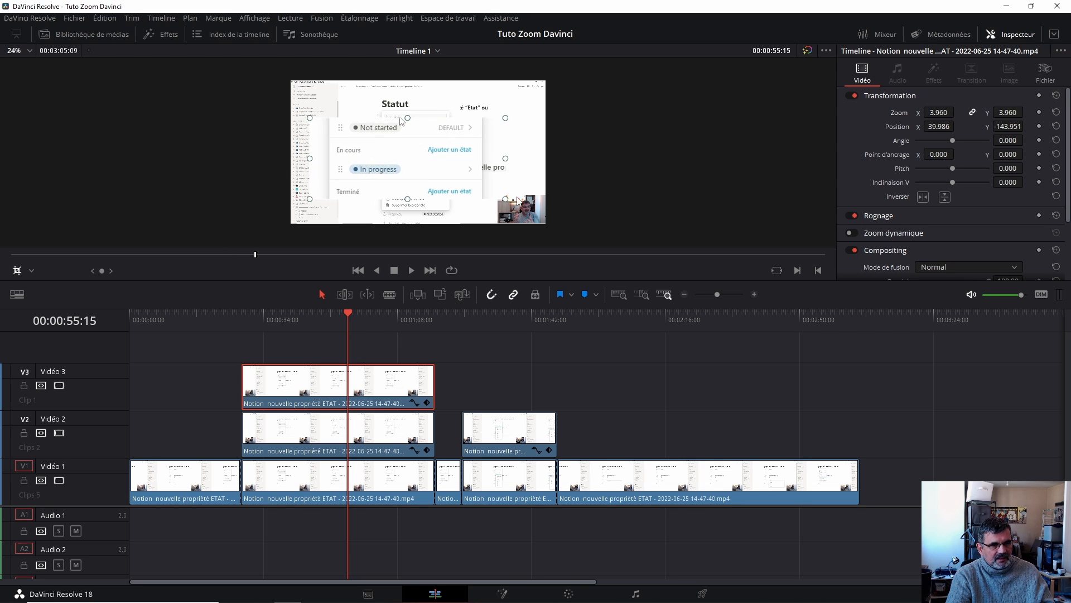
pyautogui.click(32, 271)
pyautogui.click(46, 288)
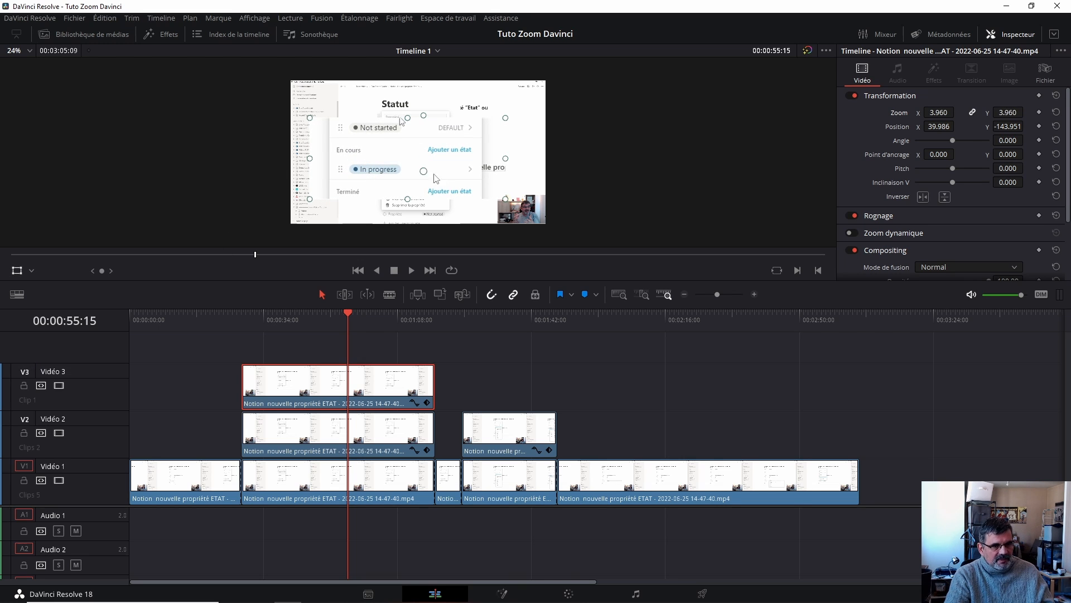
pyautogui.moveTo(384, 165); pyautogui.dragTo(491, 163)
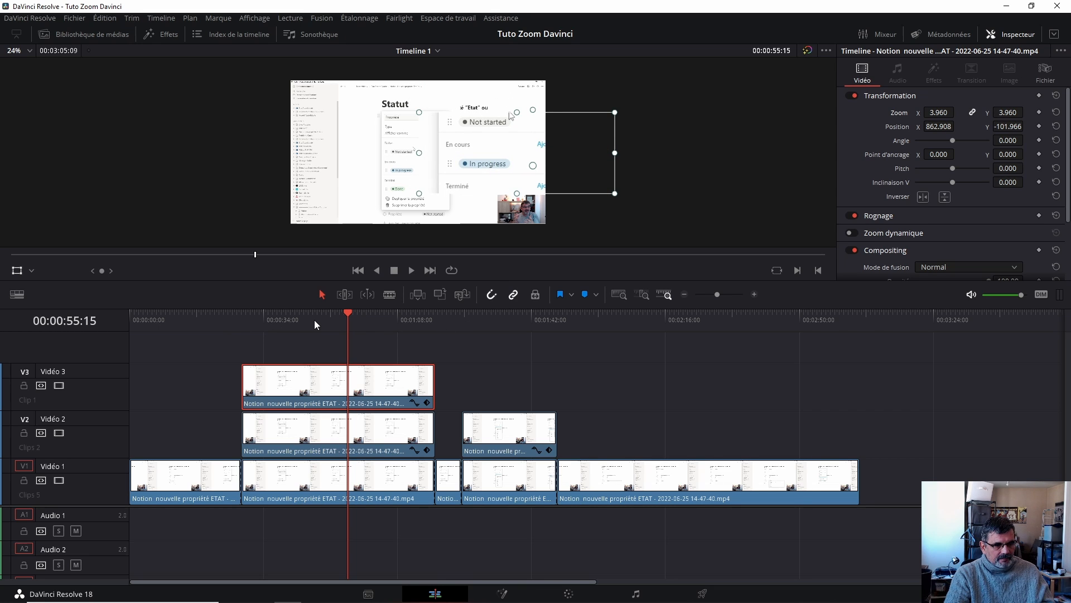
# - Play back the section and trim the Video 3 clip's start to 00:00:48:00
pyautogui.click(227, 316)
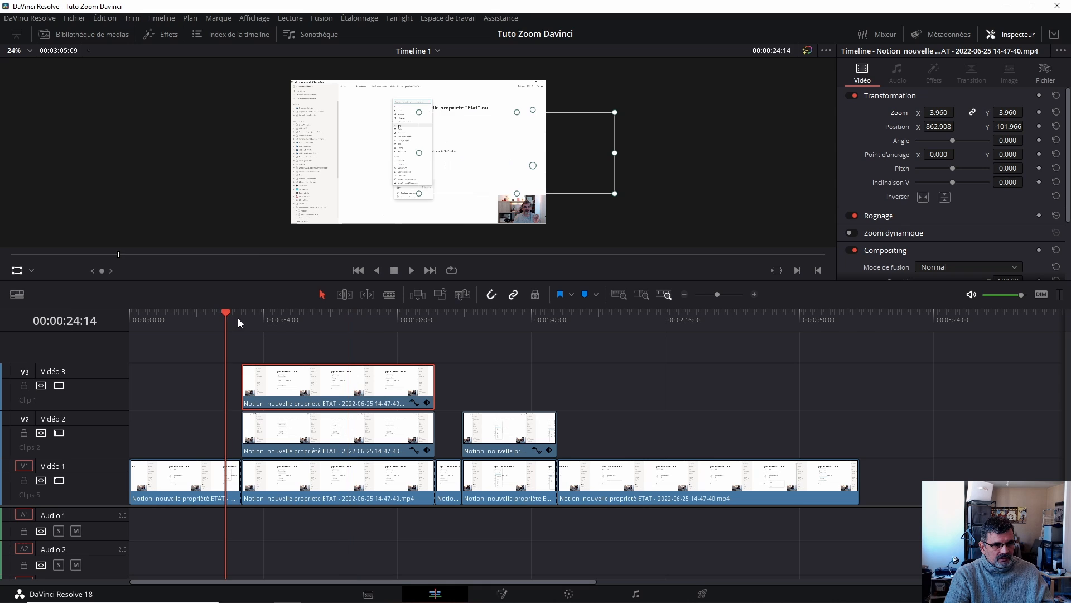
pyautogui.press('space')
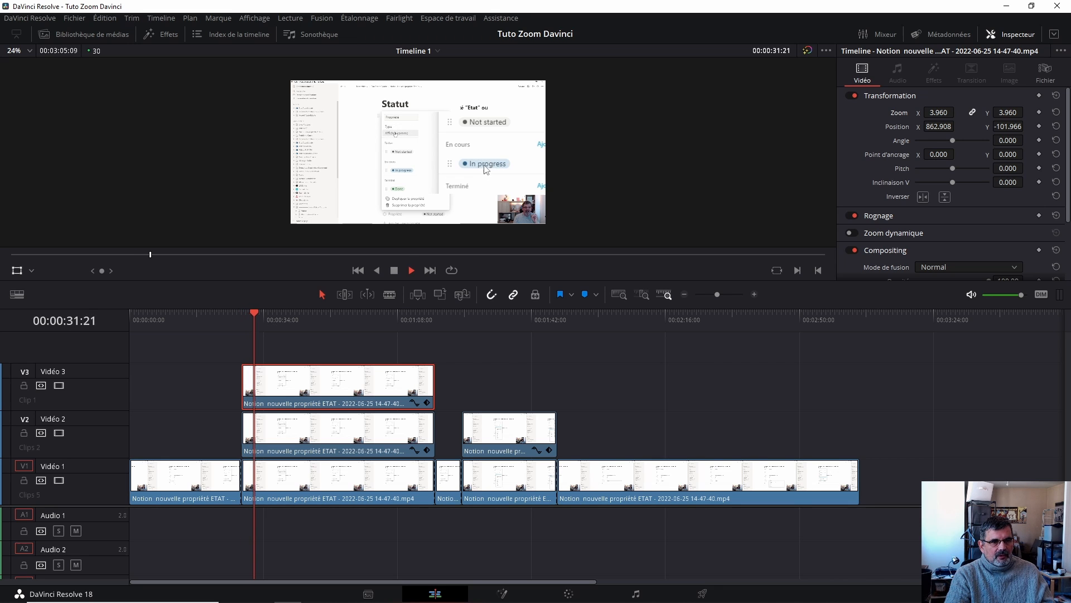
pyautogui.press('space')
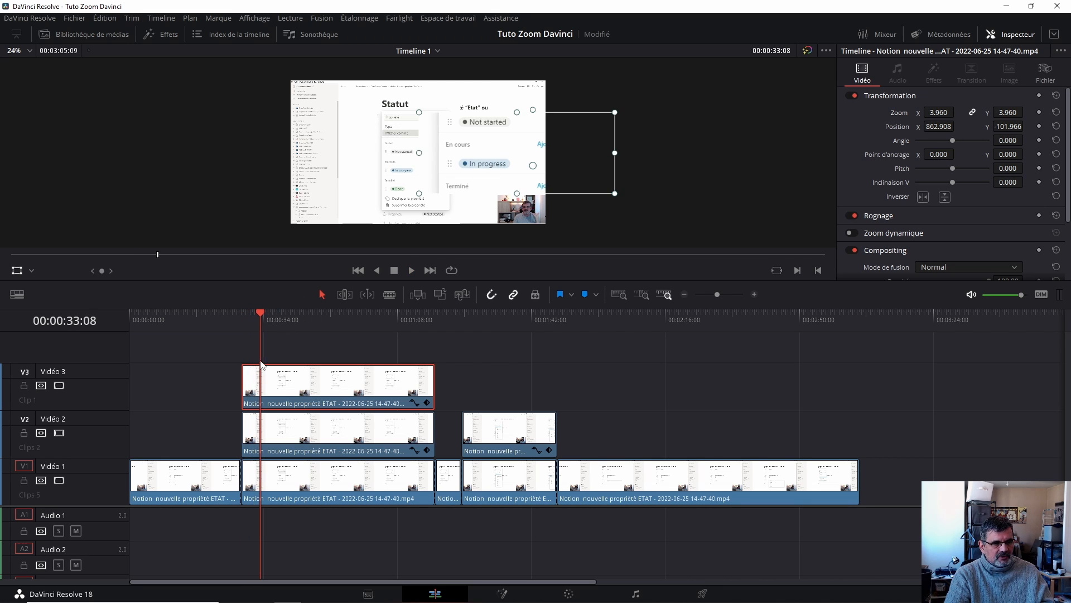
pyautogui.moveTo(263, 318); pyautogui.dragTo(318, 318)
pyautogui.moveTo(247, 375); pyautogui.dragTo(332, 366)
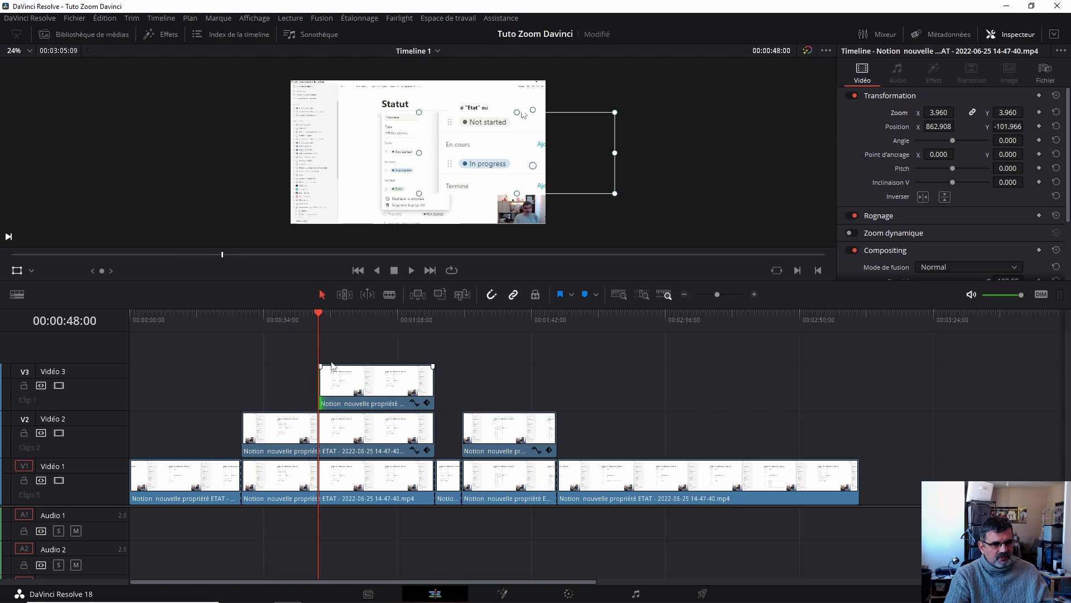
# - Trim the Video 3 clip's end to about 00:00:56:17
pyautogui.click(285, 318)
pyautogui.press('space')
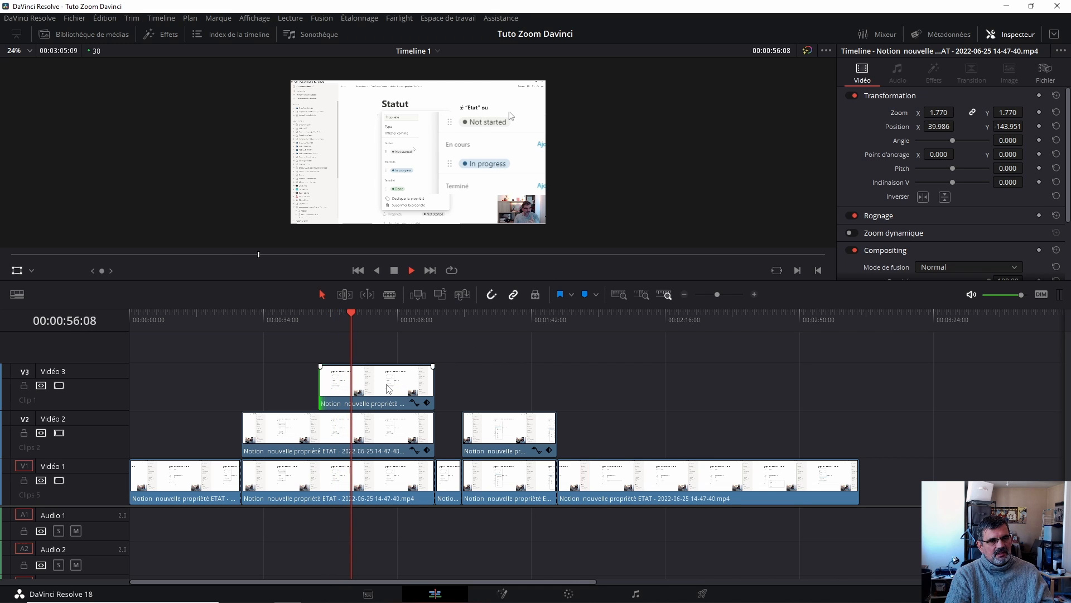
pyautogui.press('space')
pyautogui.click(371, 385)
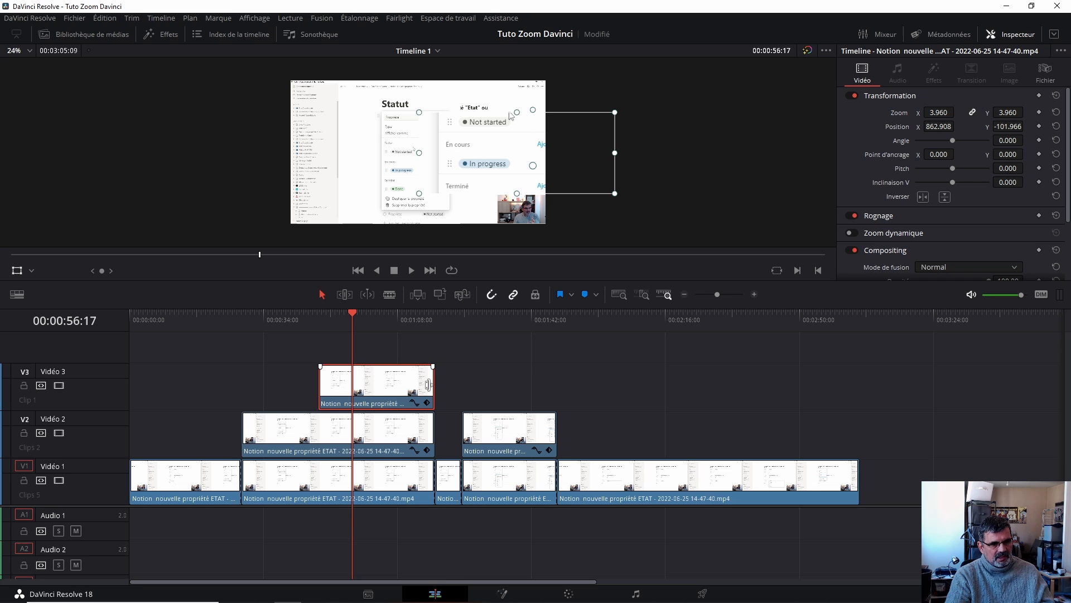
pyautogui.moveTo(428, 385); pyautogui.dragTo(373, 383)
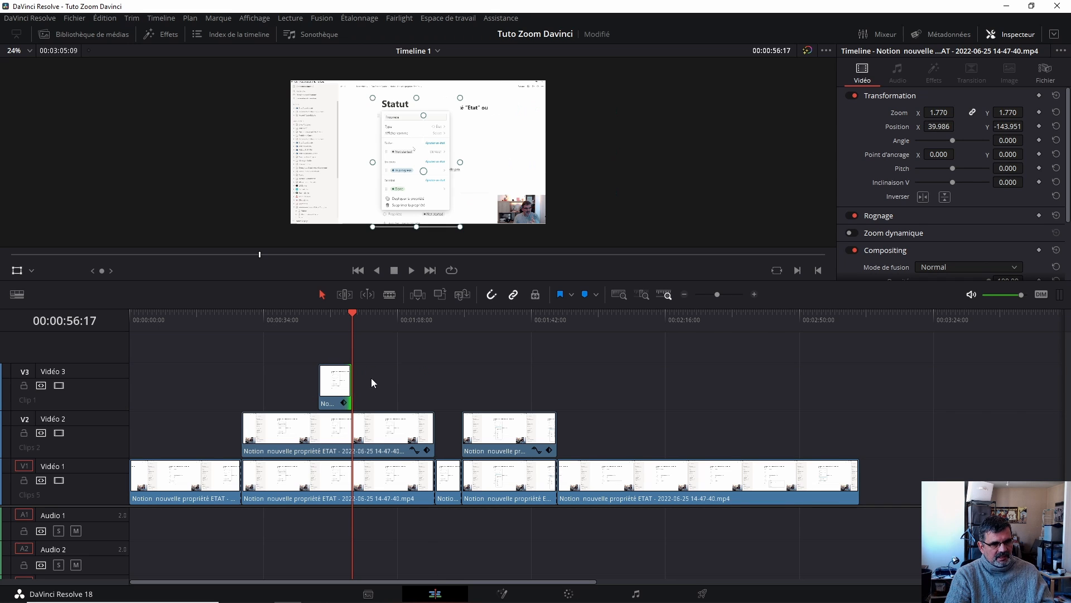
pyautogui.moveTo(308, 319); pyautogui.dragTo(372, 312)
pyautogui.click(334, 393)
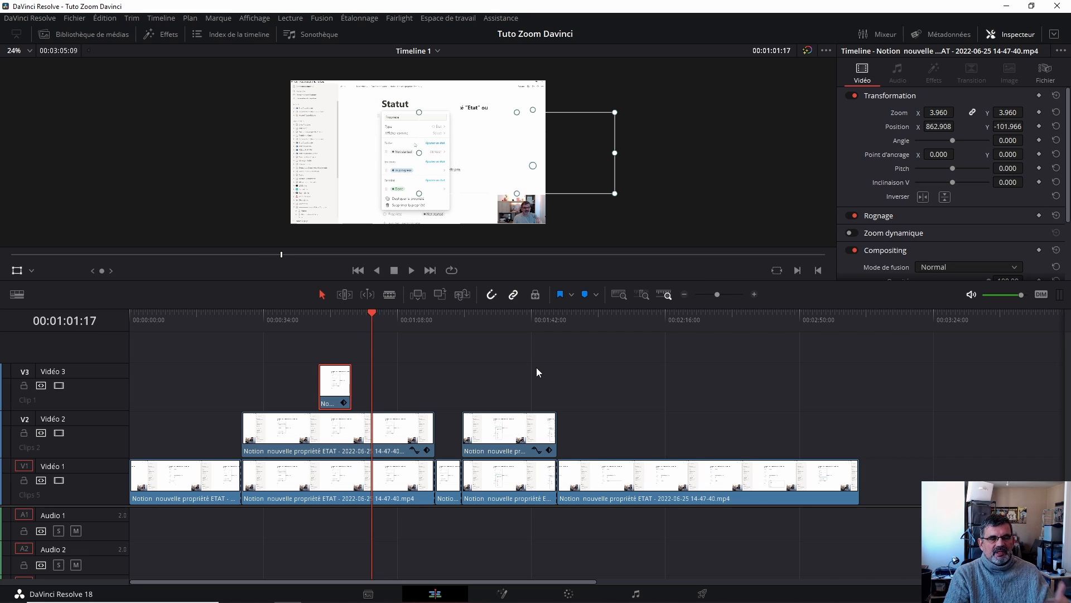